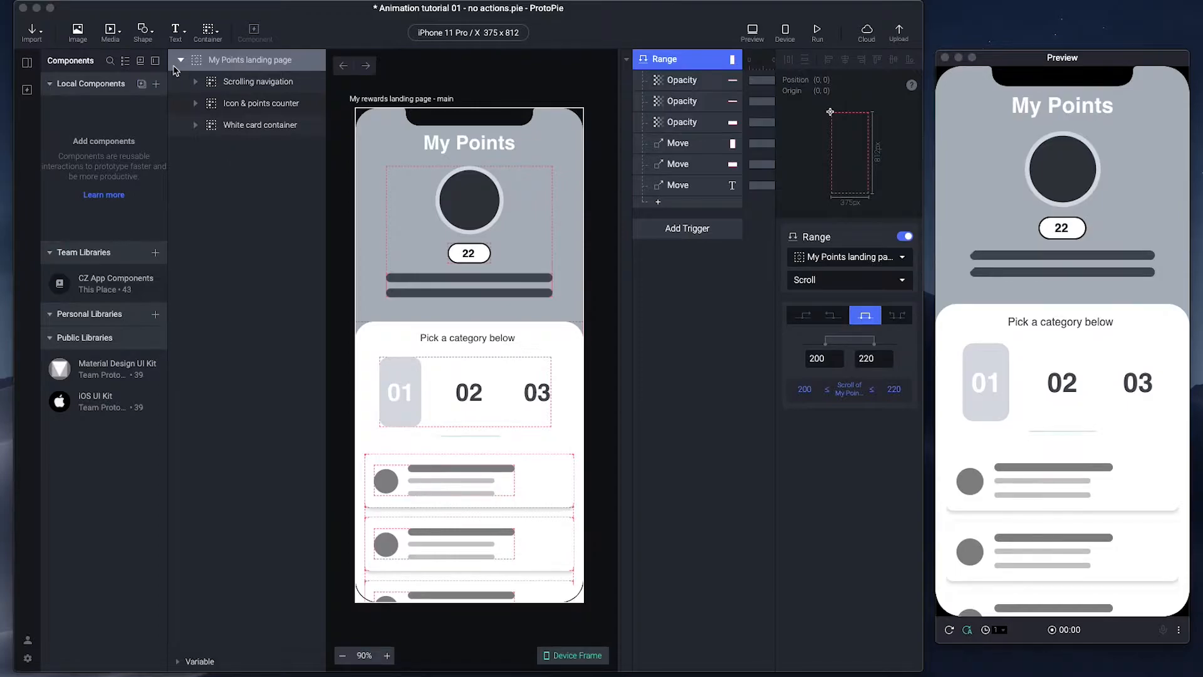
{"action": "left_click", "coordinate": [180, 61]}
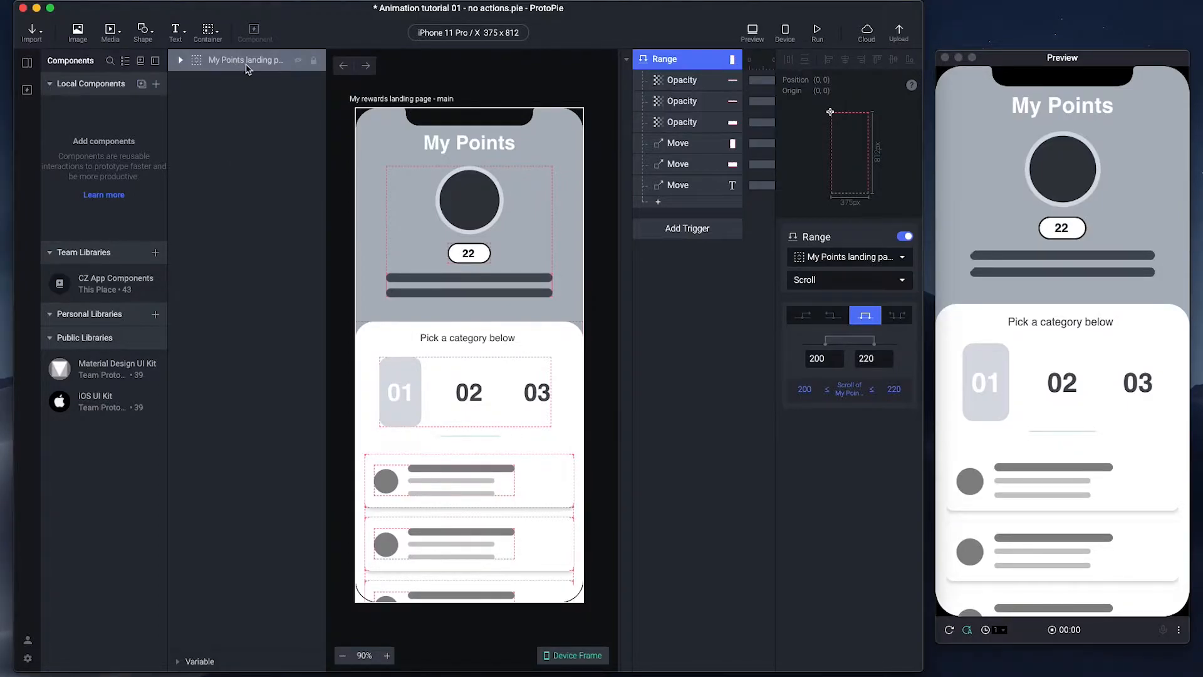
{"action": "left_click", "coordinate": [298, 61]}
{"action": "left_click", "coordinate": [299, 60]}
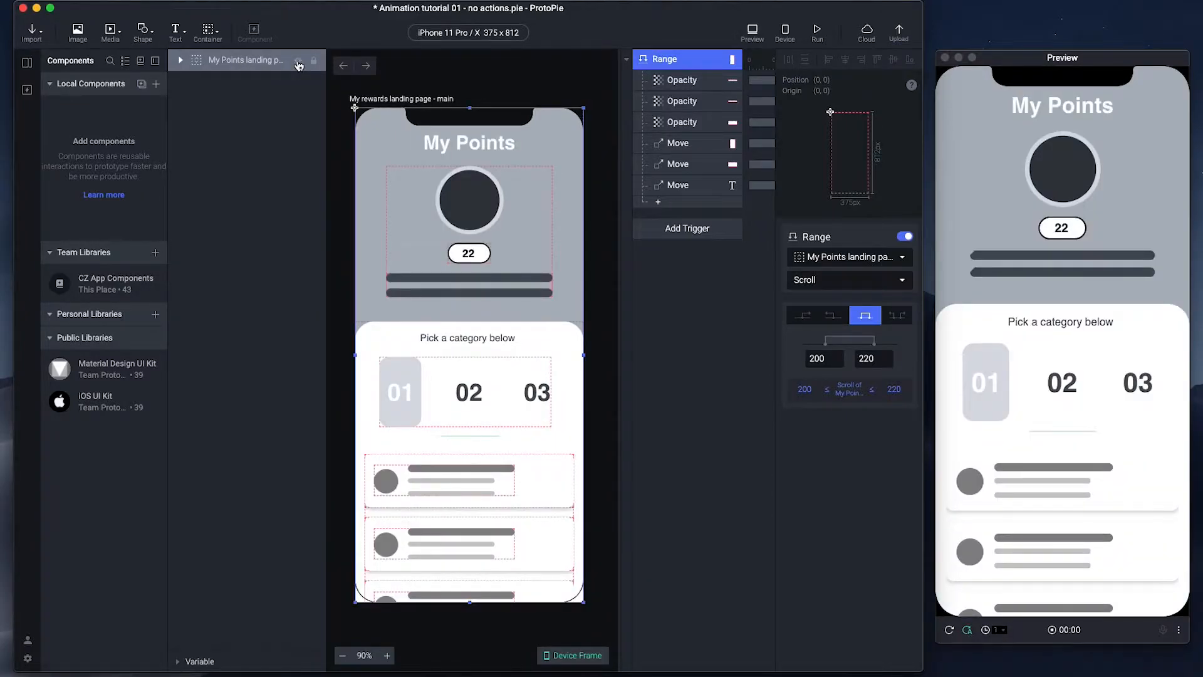
{"action": "left_click", "coordinate": [181, 60]}
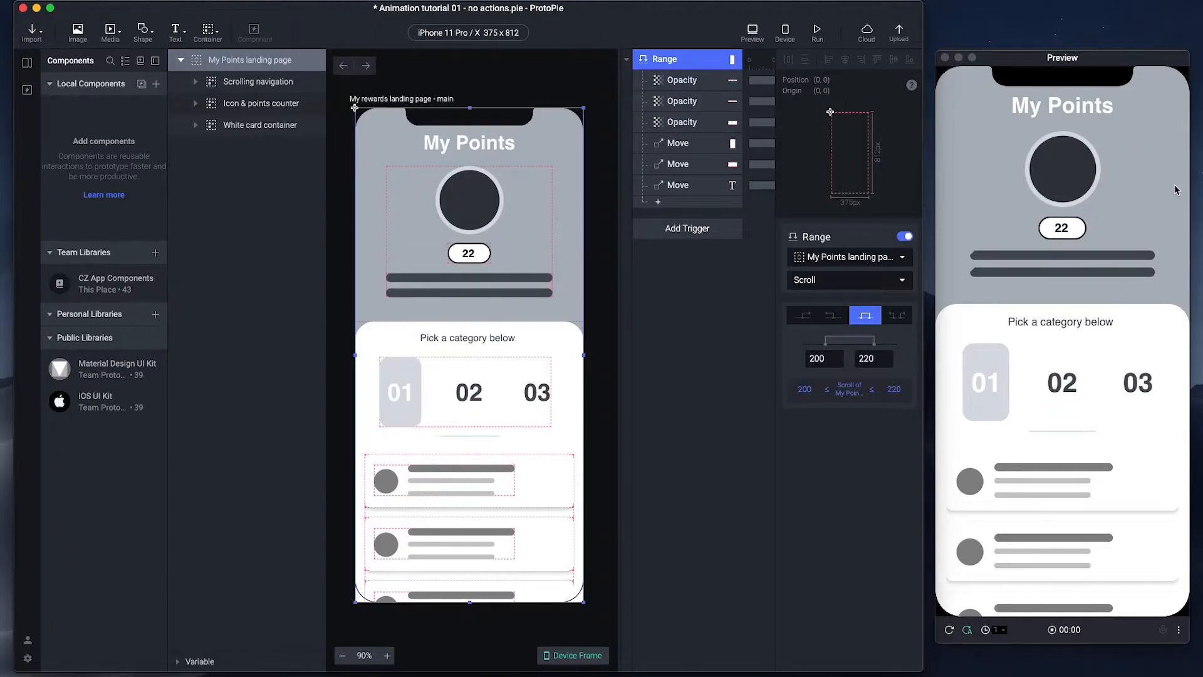
- Scroll the preview down and back up to watch the header shrink into the My Points 22 bar
{"action": "scroll", "coordinate": [1175, 187], "scroll_direction": "down", "scroll_amount": 5}
{"action": "scroll", "coordinate": [1175, 188], "scroll_direction": "down", "scroll_amount": 5}
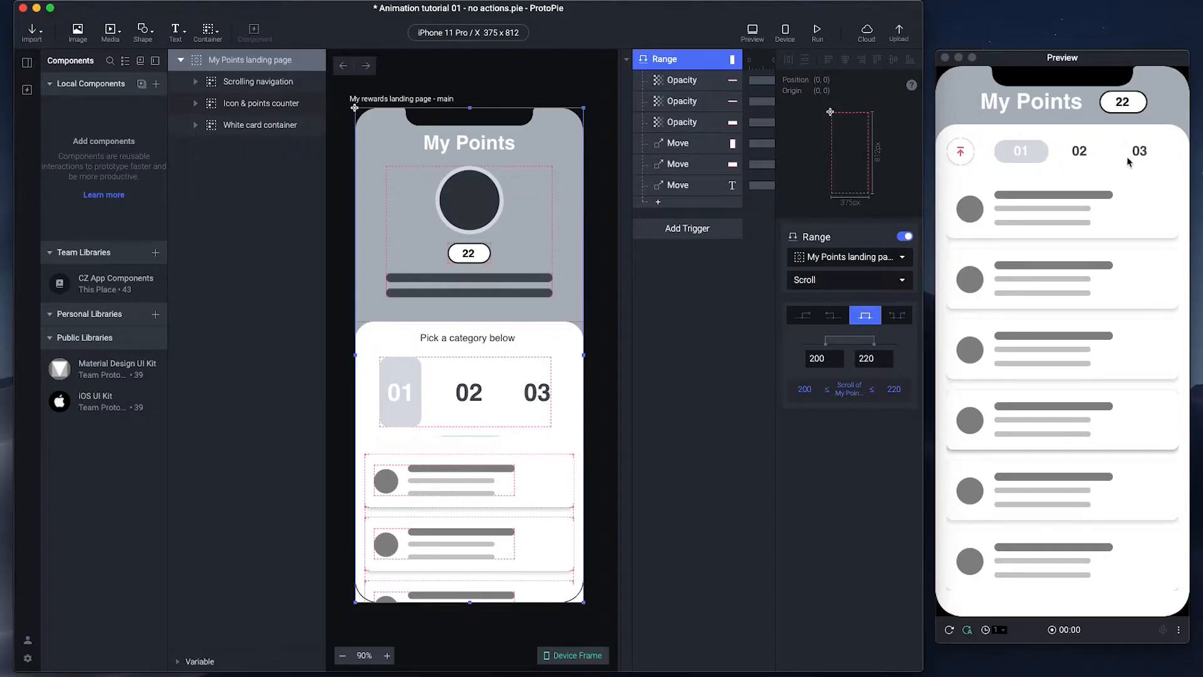
{"action": "scroll", "coordinate": [1098, 323], "scroll_direction": "down", "scroll_amount": 2}
{"action": "scroll", "coordinate": [1098, 323], "scroll_direction": "up", "scroll_amount": 2}
{"action": "scroll", "coordinate": [1075, 283], "scroll_direction": "down", "scroll_amount": 1}
{"action": "scroll", "coordinate": [1075, 283], "scroll_direction": "up", "scroll_amount": 1}
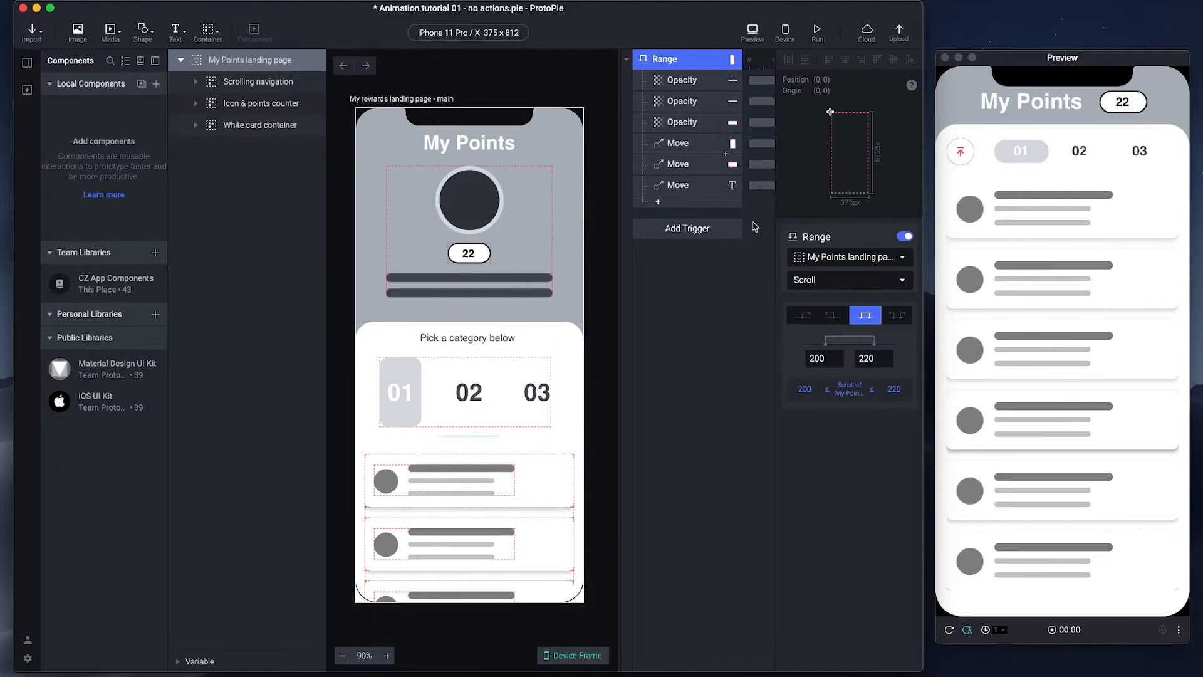
- Switch off the original Range trigger and add a new Range trigger
{"action": "left_click", "coordinate": [907, 240]}
{"action": "left_click", "coordinate": [689, 229]}
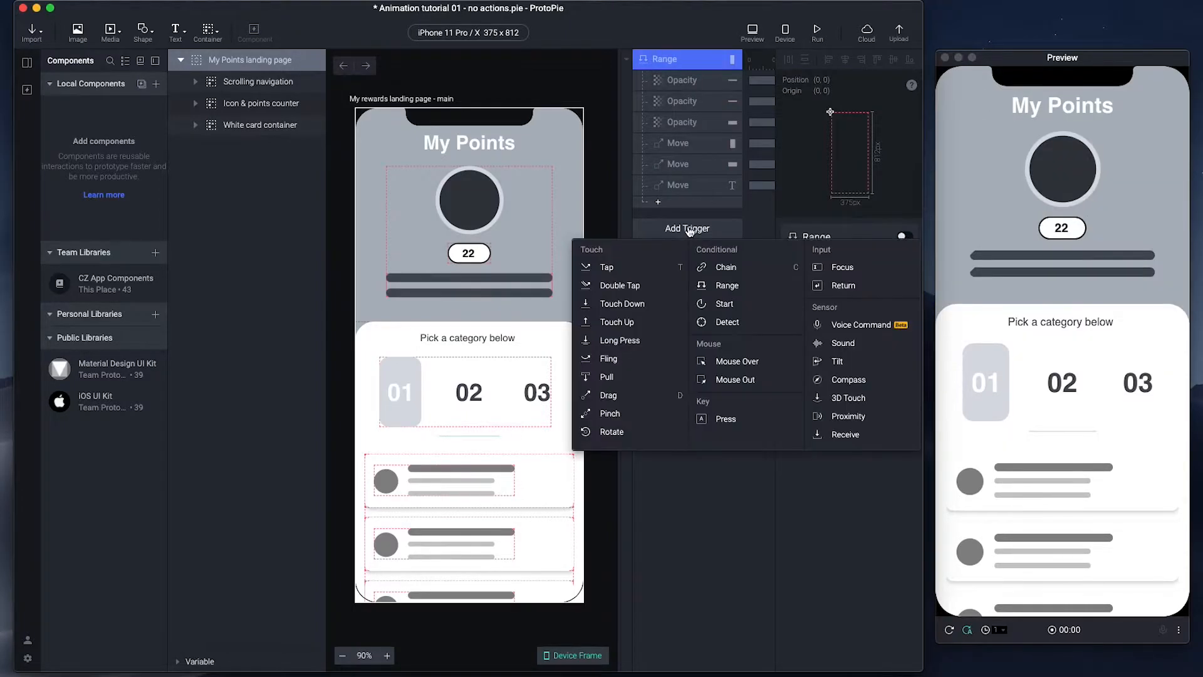
{"action": "left_click", "coordinate": [726, 285]}
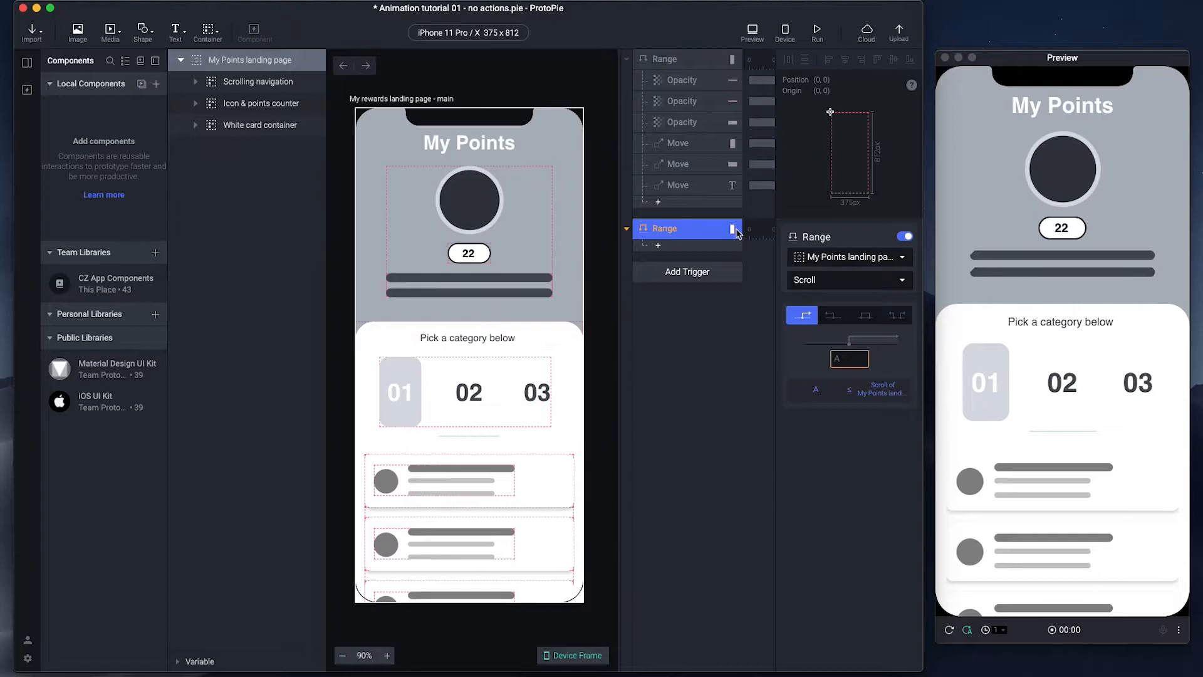
- Make the new Range trigger fire while the scroll is between 200 and 220
{"action": "left_click", "coordinate": [867, 320]}
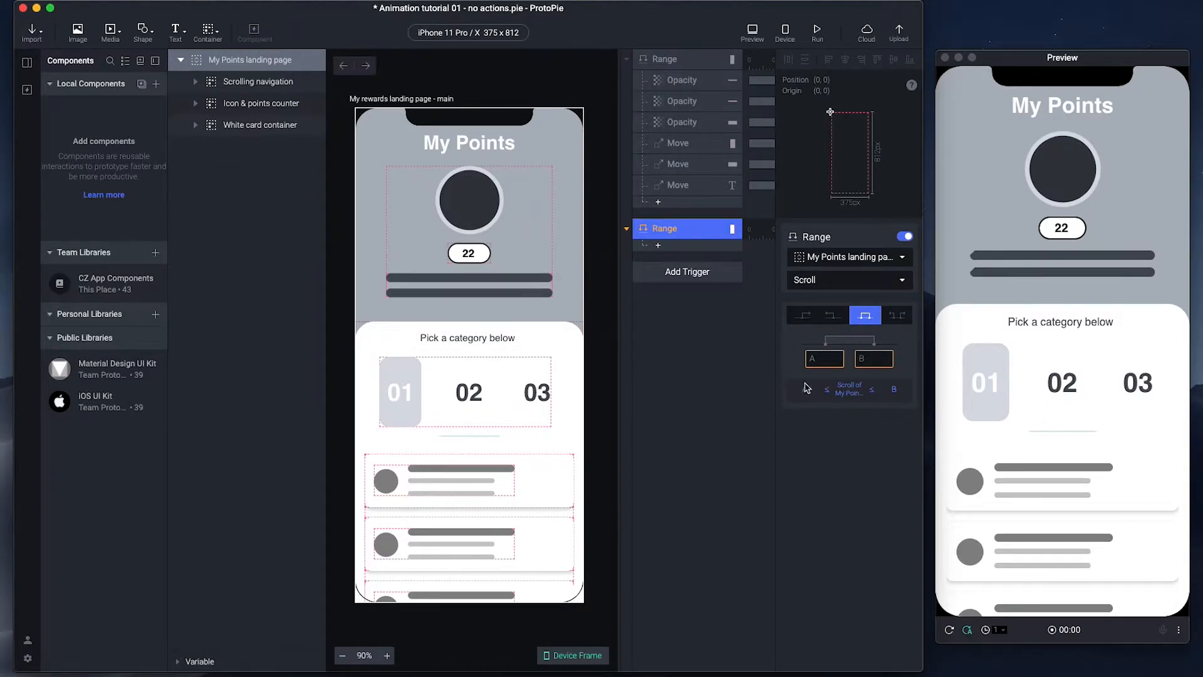
{"action": "left_click", "coordinate": [822, 359]}
{"action": "type", "text": "200"}
{"action": "left_click", "coordinate": [871, 358]}
{"action": "type", "text": "220"}
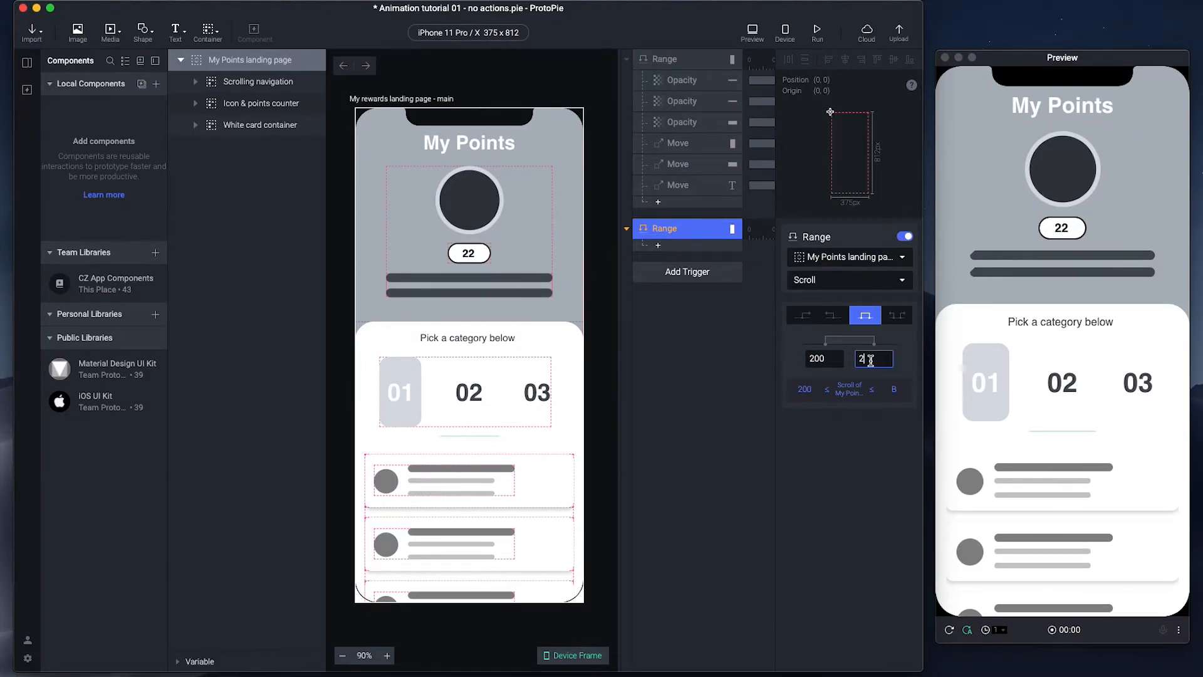
{"action": "left_click", "coordinate": [875, 483]}
- Add an Opacity response to the new Range trigger that takes Scrolling navigation to 100
{"action": "left_click", "coordinate": [659, 246]}
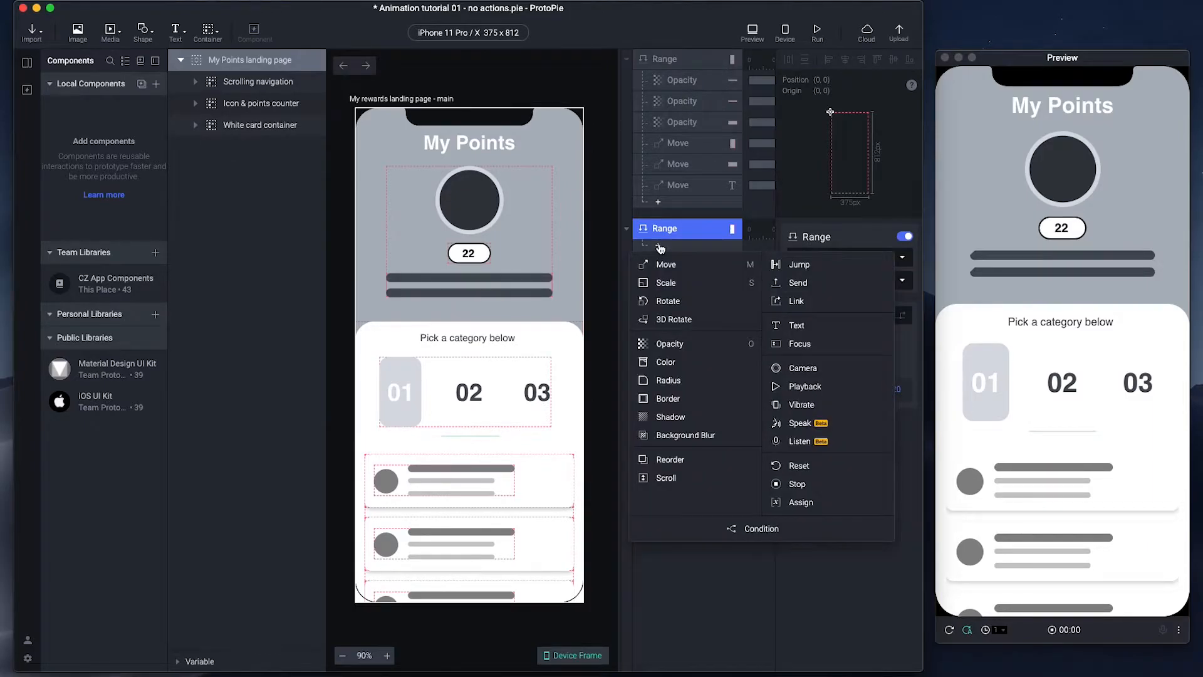
{"action": "left_click", "coordinate": [673, 349]}
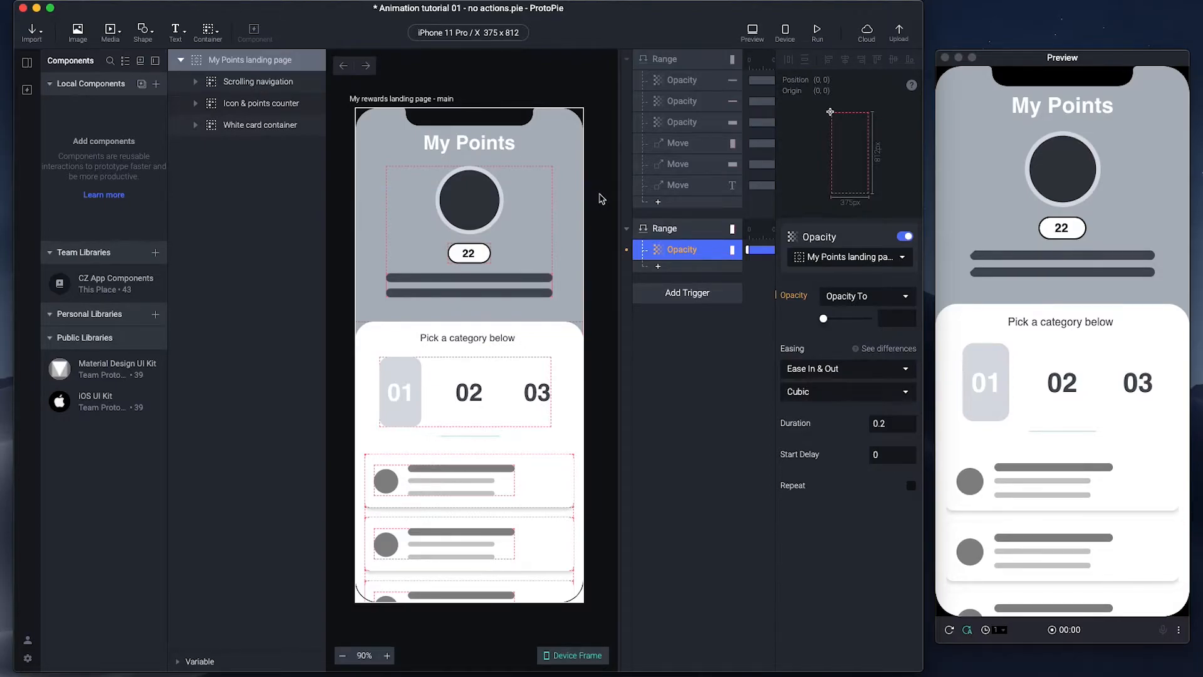
{"action": "left_click", "coordinate": [841, 260]}
{"action": "type", "text": "scroll"}
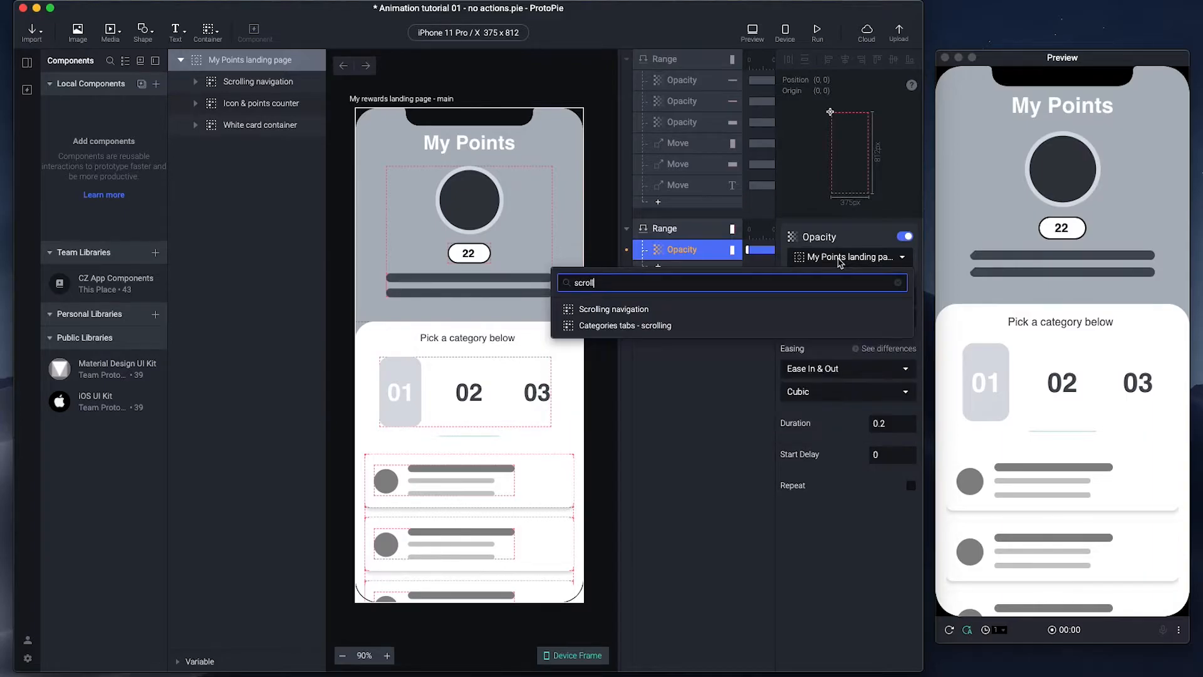
{"action": "left_click", "coordinate": [639, 310]}
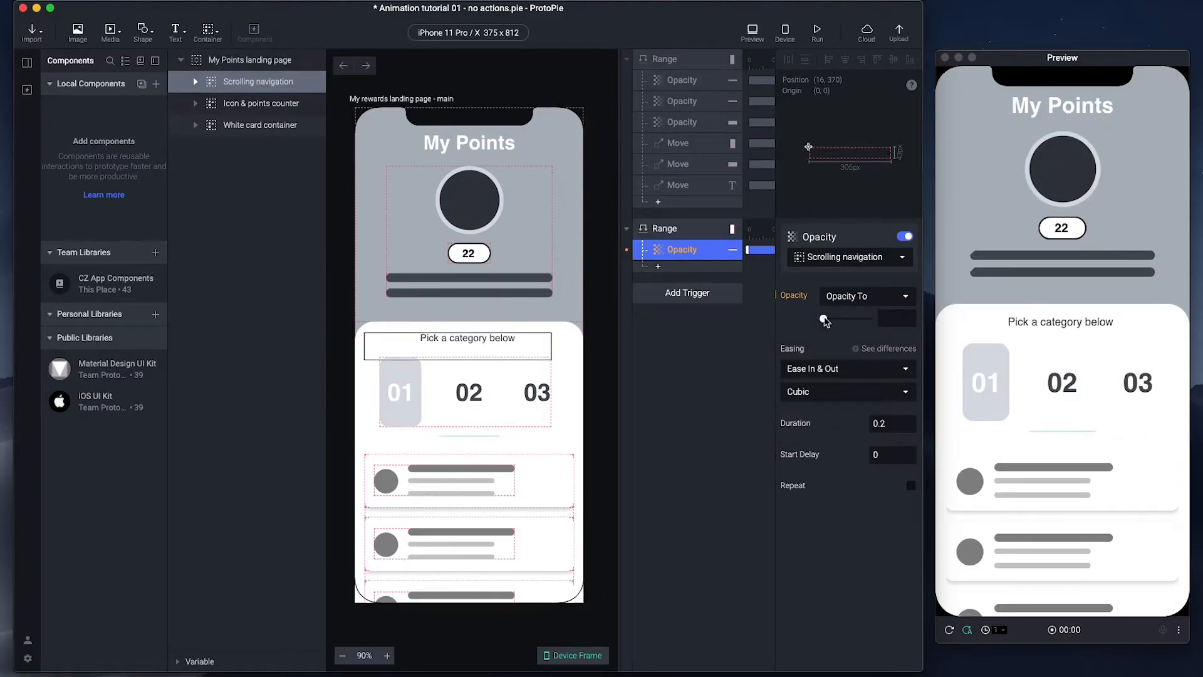
{"action": "left_click_drag", "start_coordinate": [824, 320], "coordinate": [894, 311]}
- Add a second Opacity response setting the text lines' opacity to match the original trigger
{"action": "left_click", "coordinate": [691, 102]}
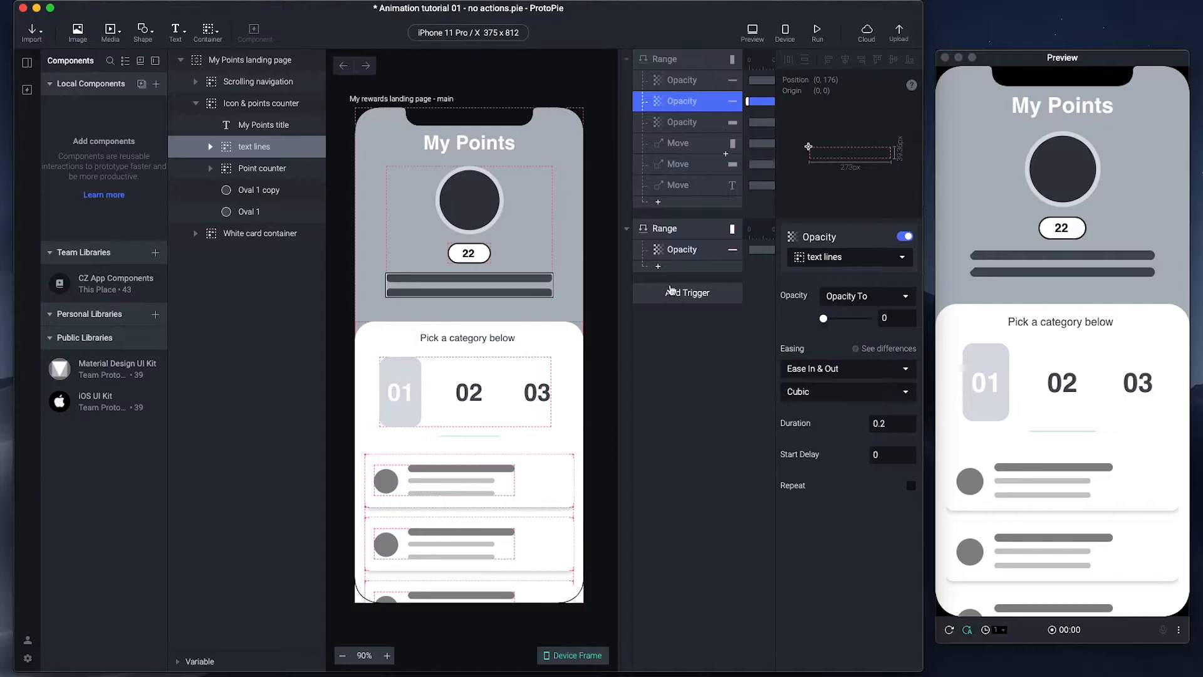
{"action": "left_click", "coordinate": [657, 266]}
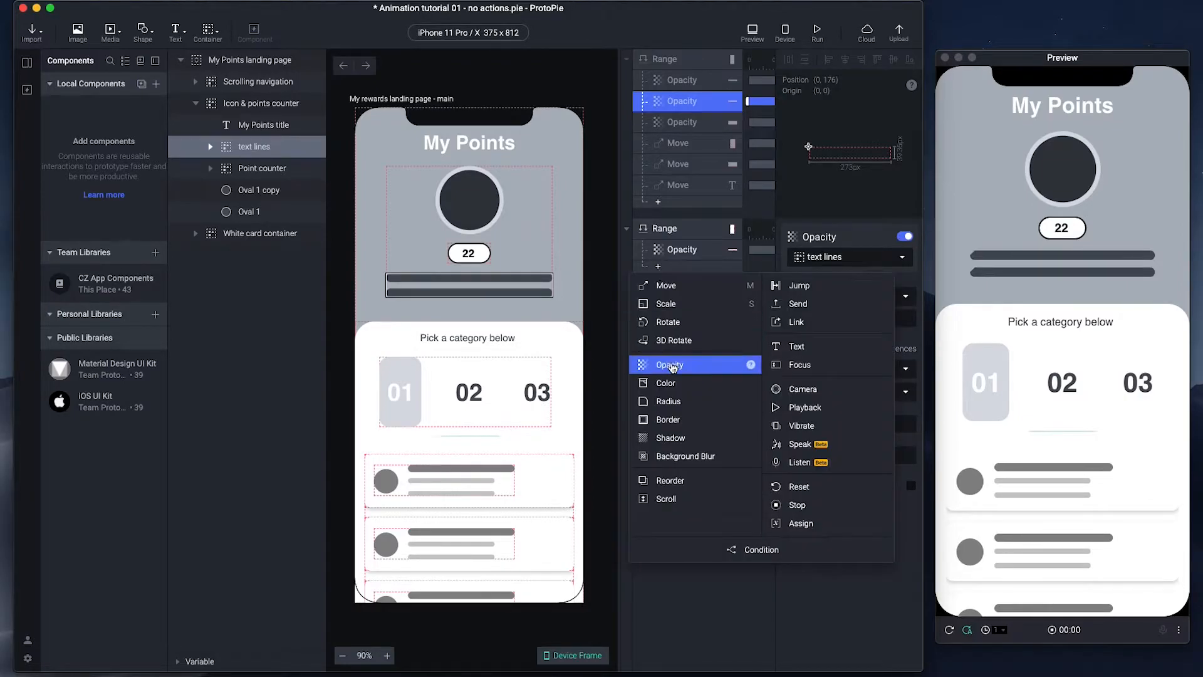
{"action": "left_click", "coordinate": [669, 364]}
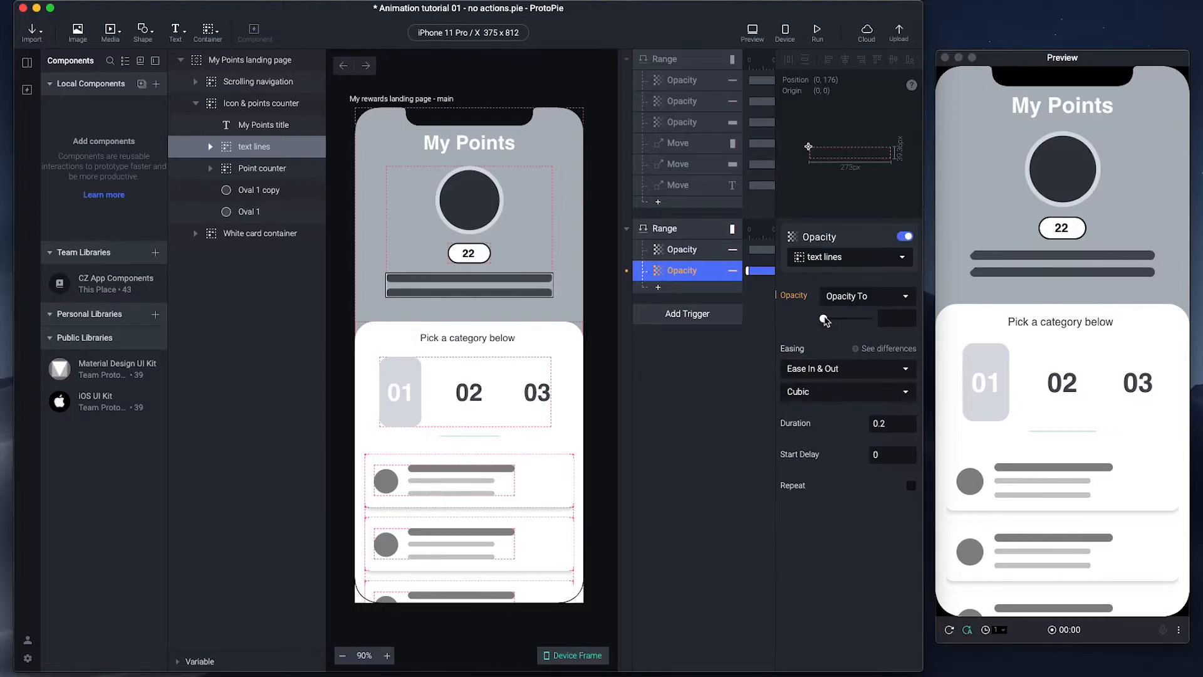
{"action": "left_click_drag", "start_coordinate": [824, 321], "coordinate": [739, 323]}
- Add a third Opacity response that fades the Categories layer to 0
{"action": "left_click", "coordinate": [658, 288]}
{"action": "left_click", "coordinate": [669, 385]}
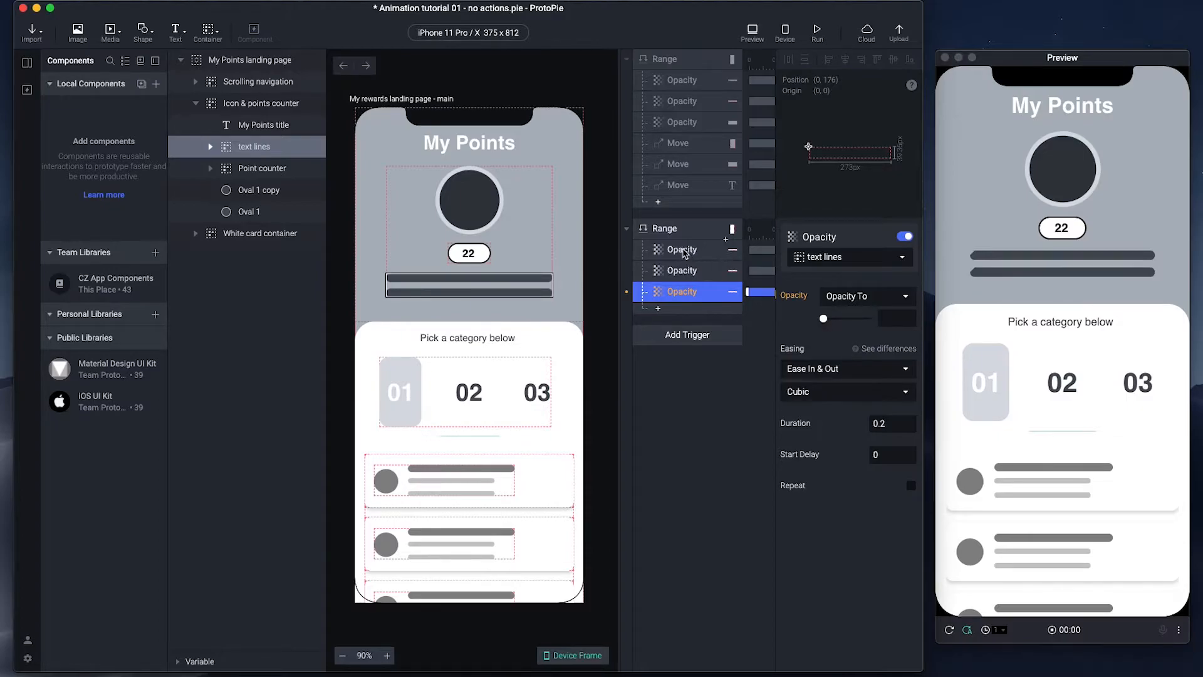
{"action": "left_click", "coordinate": [825, 262]}
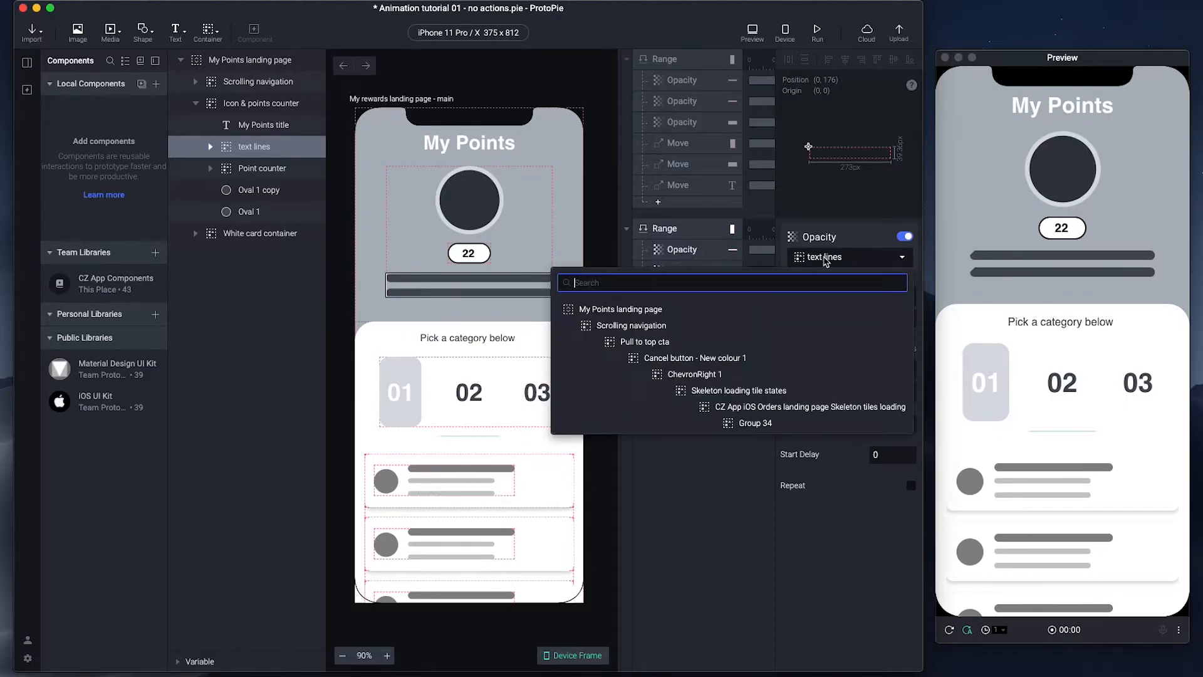
{"action": "type", "text": "cat"}
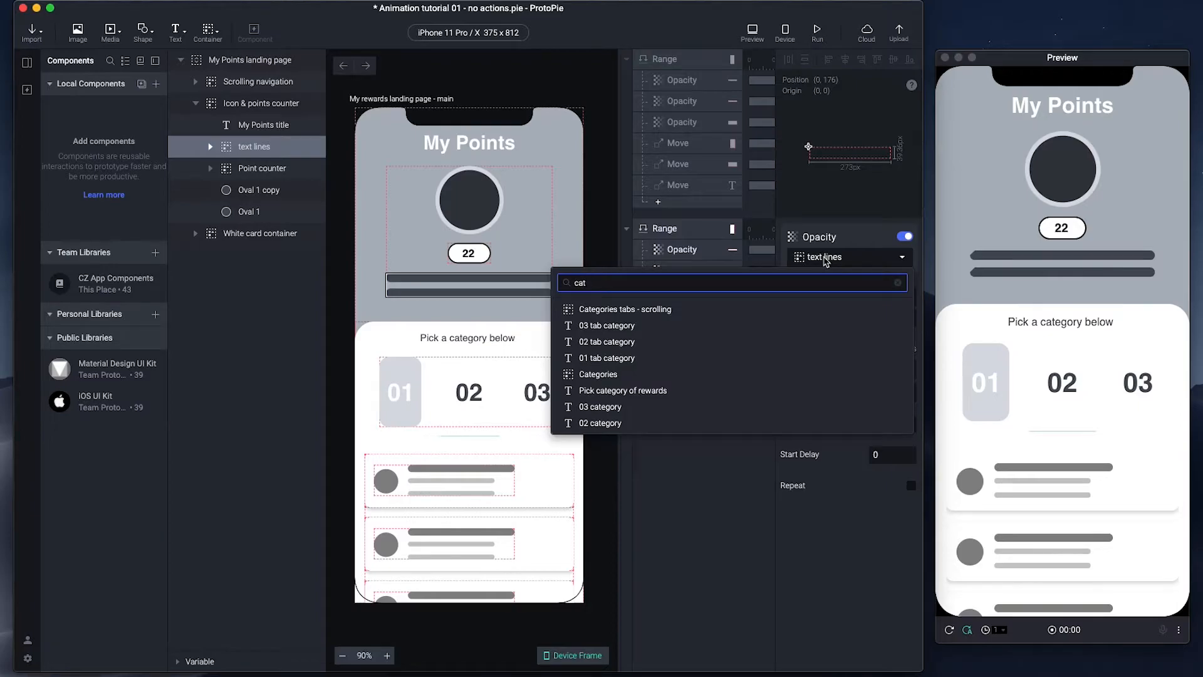
{"action": "left_click", "coordinate": [698, 374]}
{"action": "mouse_move", "coordinate": [825, 322]}
{"action": "left_mouse_down"}
{"action": "mouse_move", "coordinate": [839, 321]}
{"action": "mouse_move", "coordinate": [823, 320]}
{"action": "left_mouse_up"}
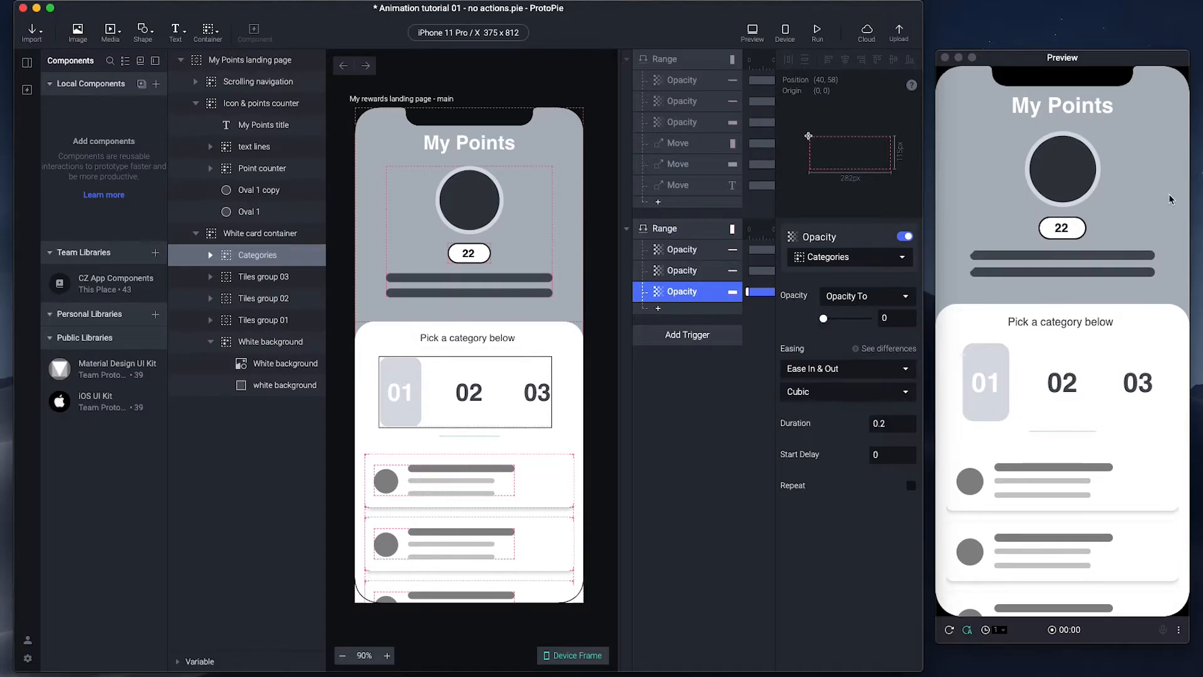
{"action": "scroll", "coordinate": [1170, 201], "scroll_direction": "down", "scroll_amount": 5}
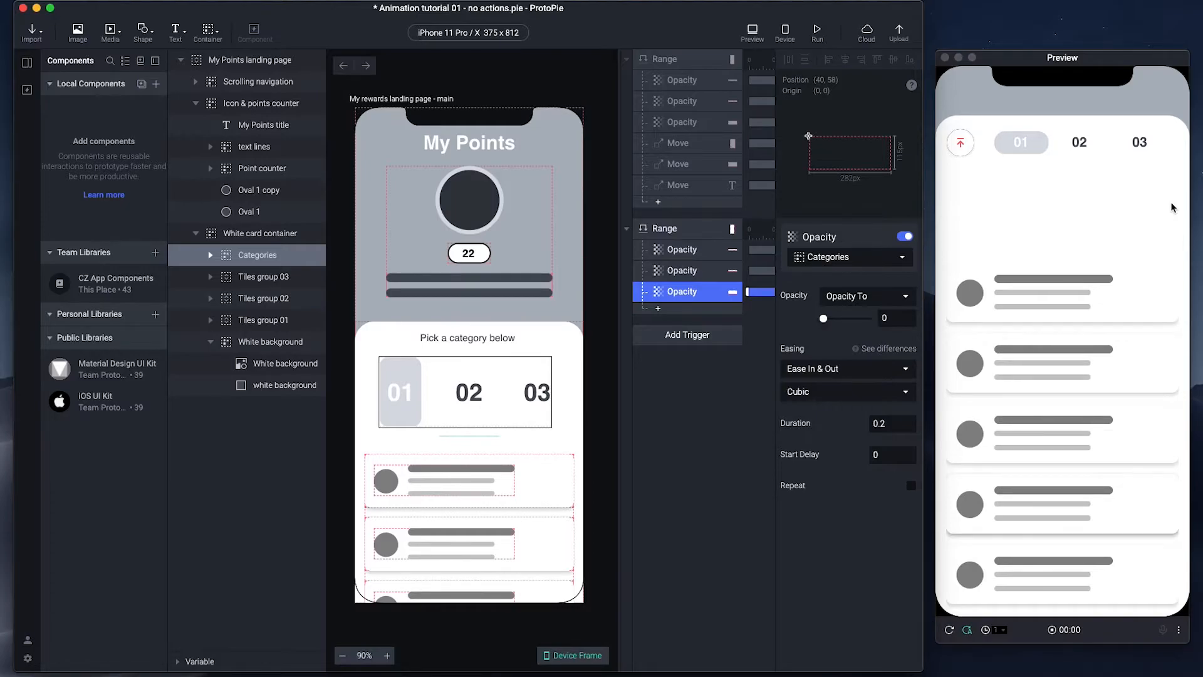
{"action": "left_click", "coordinate": [949, 629]}
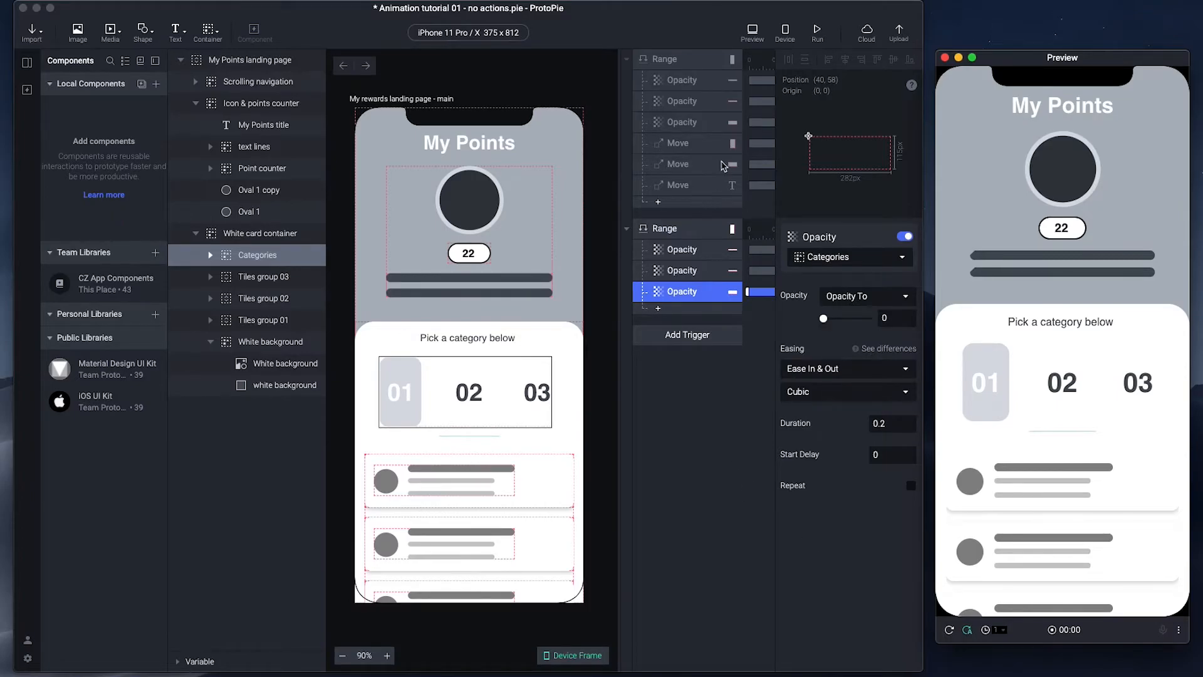
- Add a Move response to the second Range trigger and retarget it to Tiles group 01
{"action": "left_click", "coordinate": [658, 308]}
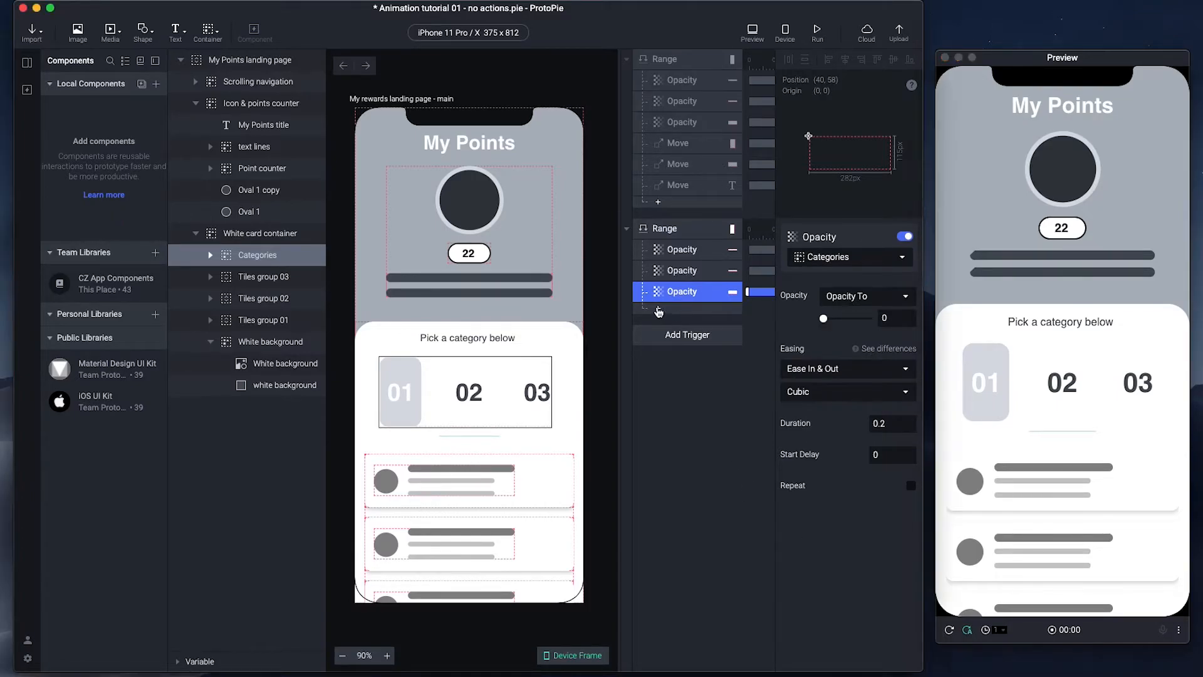
{"action": "left_click", "coordinate": [658, 307]}
{"action": "left_click", "coordinate": [665, 327]}
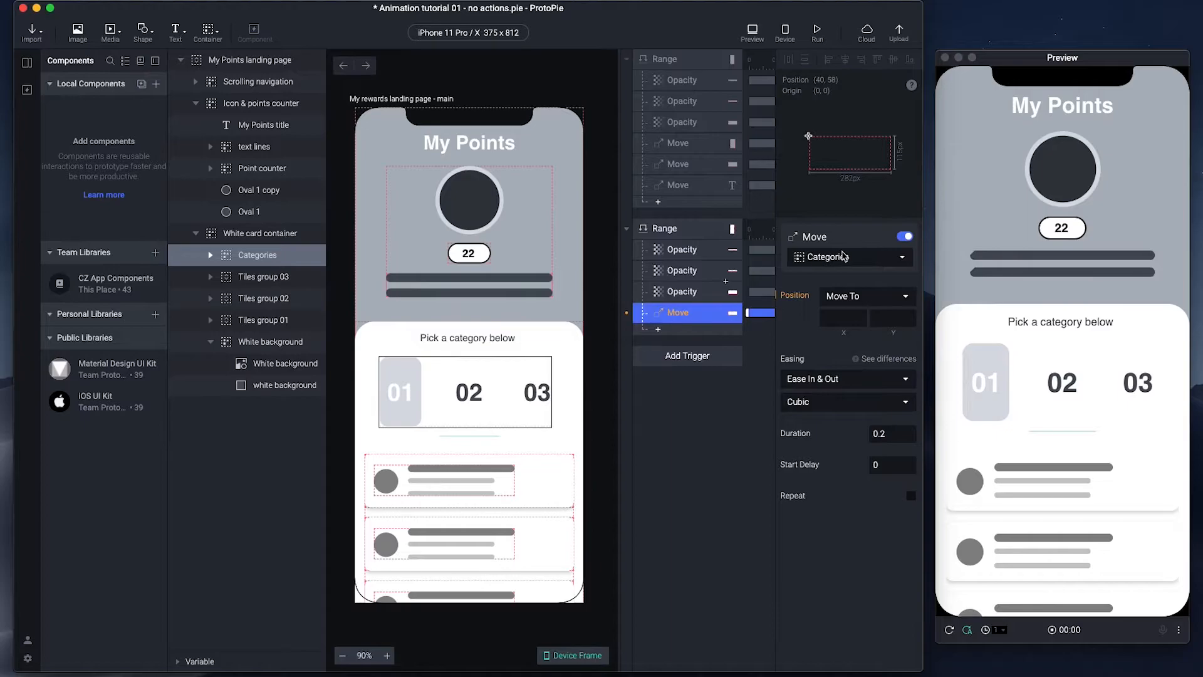
{"action": "left_click", "coordinate": [683, 145]}
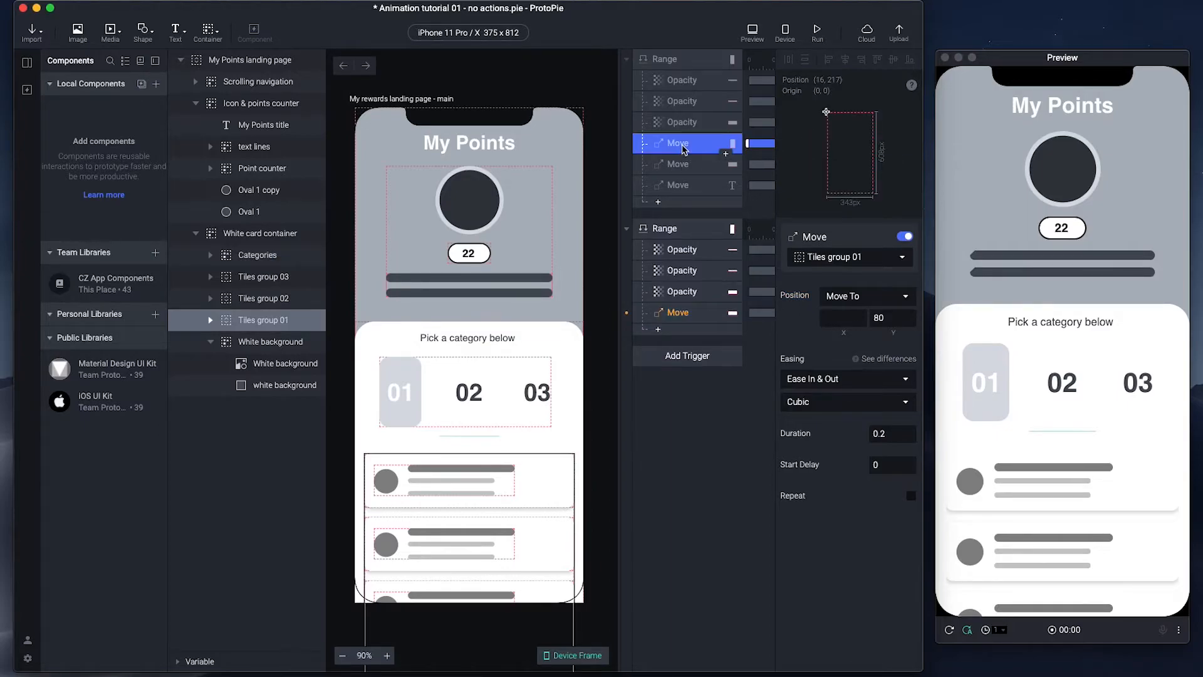
{"action": "left_click", "coordinate": [680, 314]}
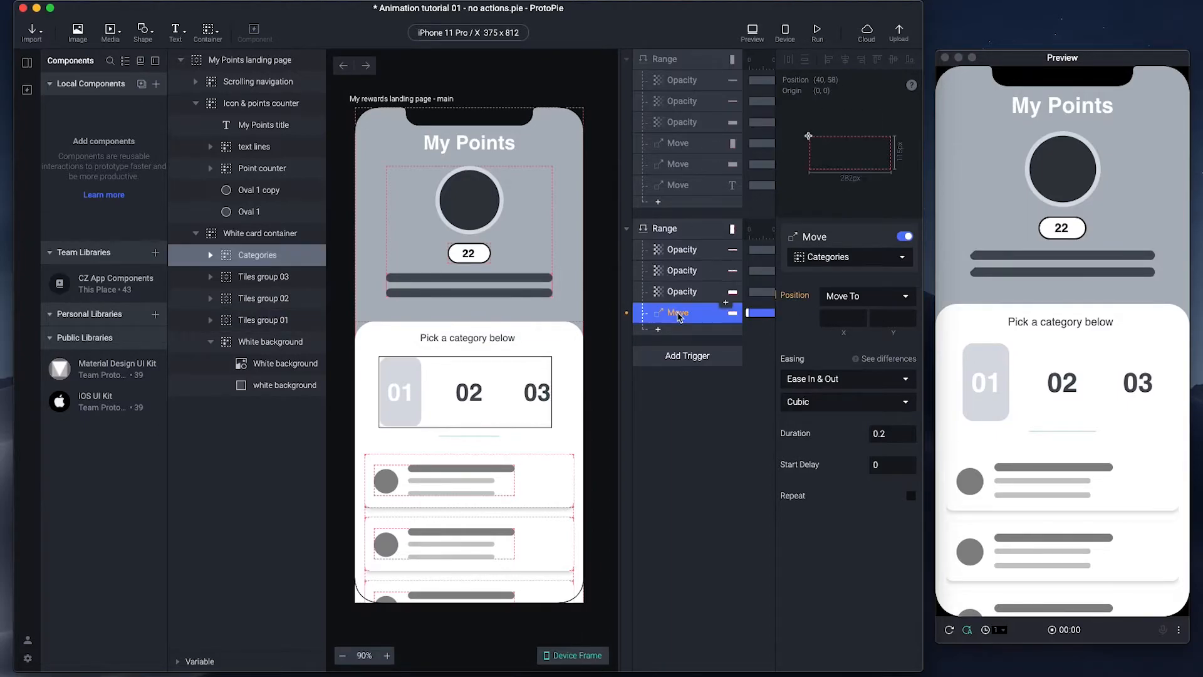
{"action": "left_click", "coordinate": [834, 255]}
{"action": "type", "text": "til"}
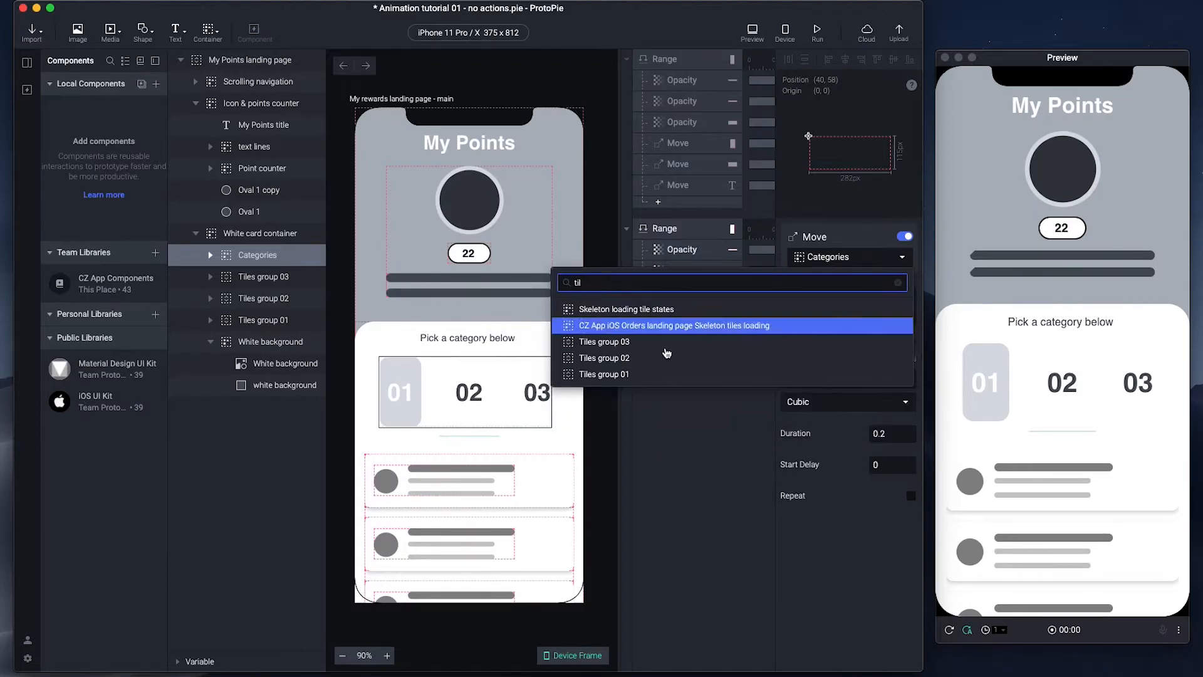
{"action": "left_click", "coordinate": [636, 374]}
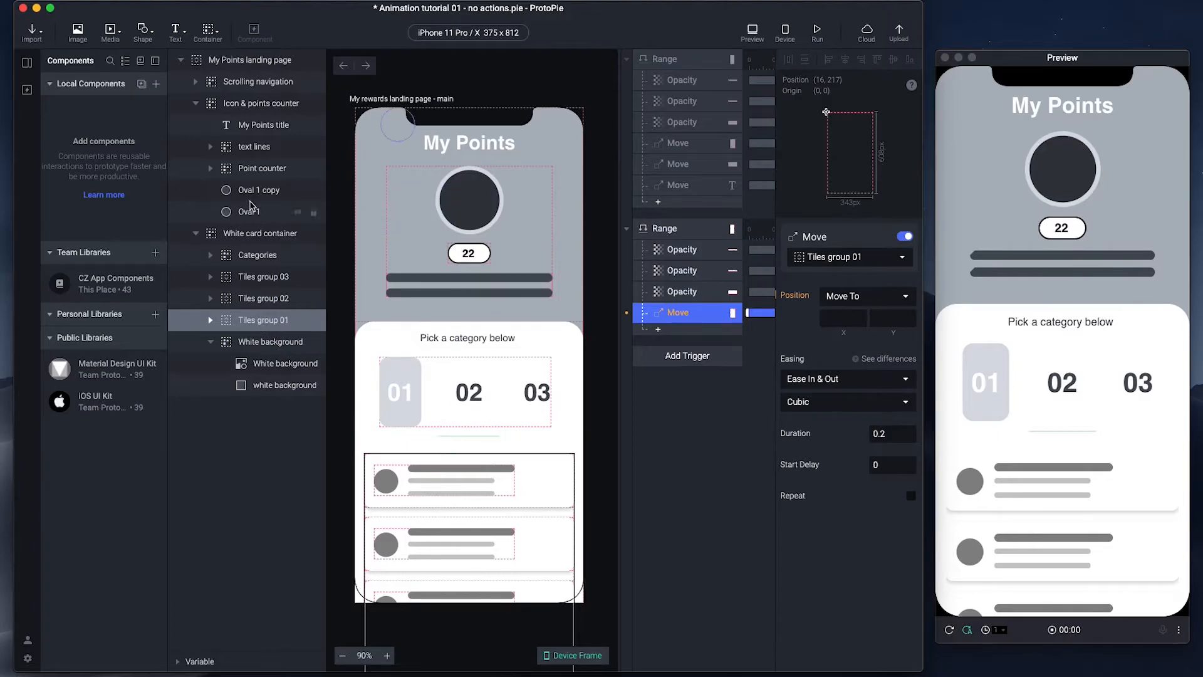
- Compare Tiles group 01's properties and original move before setting its vertical target position
{"action": "left_click", "coordinate": [253, 326]}
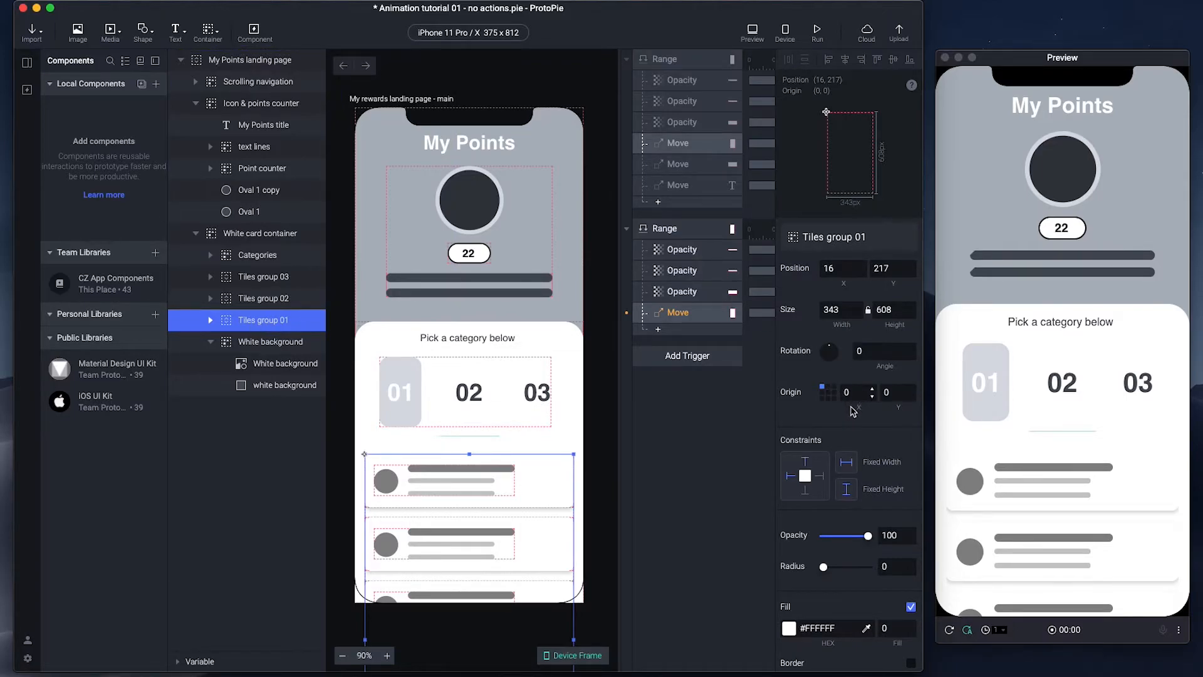
{"action": "scroll", "coordinate": [857, 409], "scroll_direction": "down", "scroll_amount": 5}
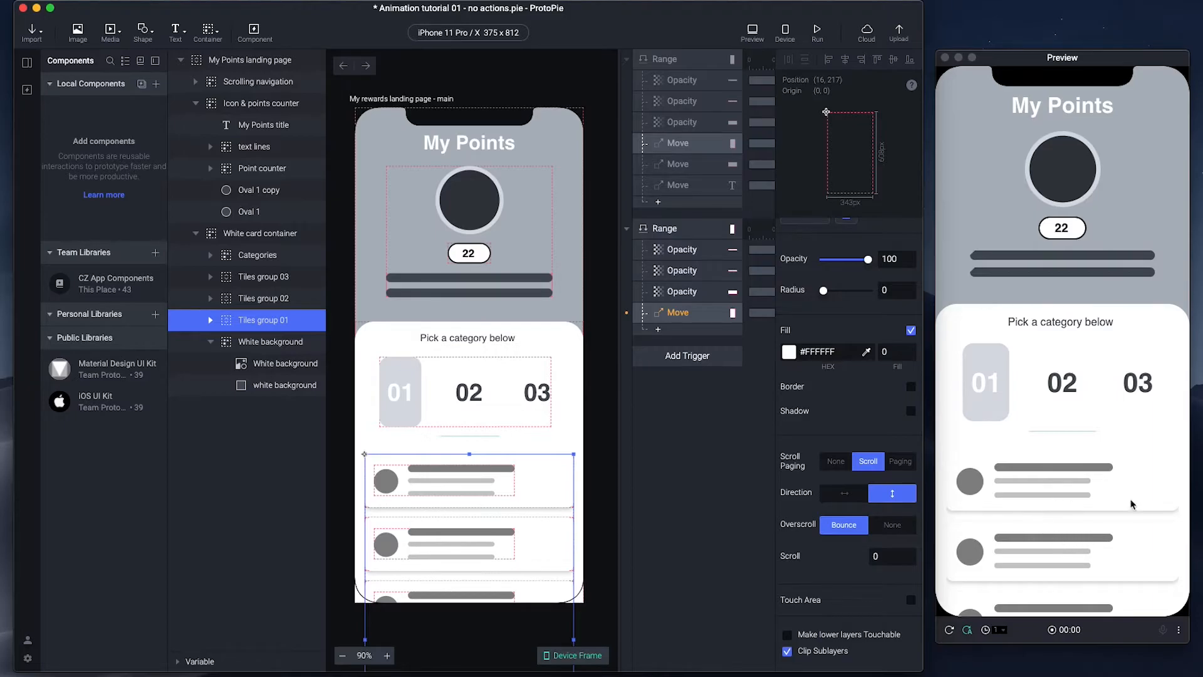
{"action": "scroll", "coordinate": [1090, 536], "scroll_direction": "down", "scroll_amount": 1}
{"action": "scroll", "coordinate": [1090, 537], "scroll_direction": "up", "scroll_amount": 1}
{"action": "left_click", "coordinate": [692, 145]}
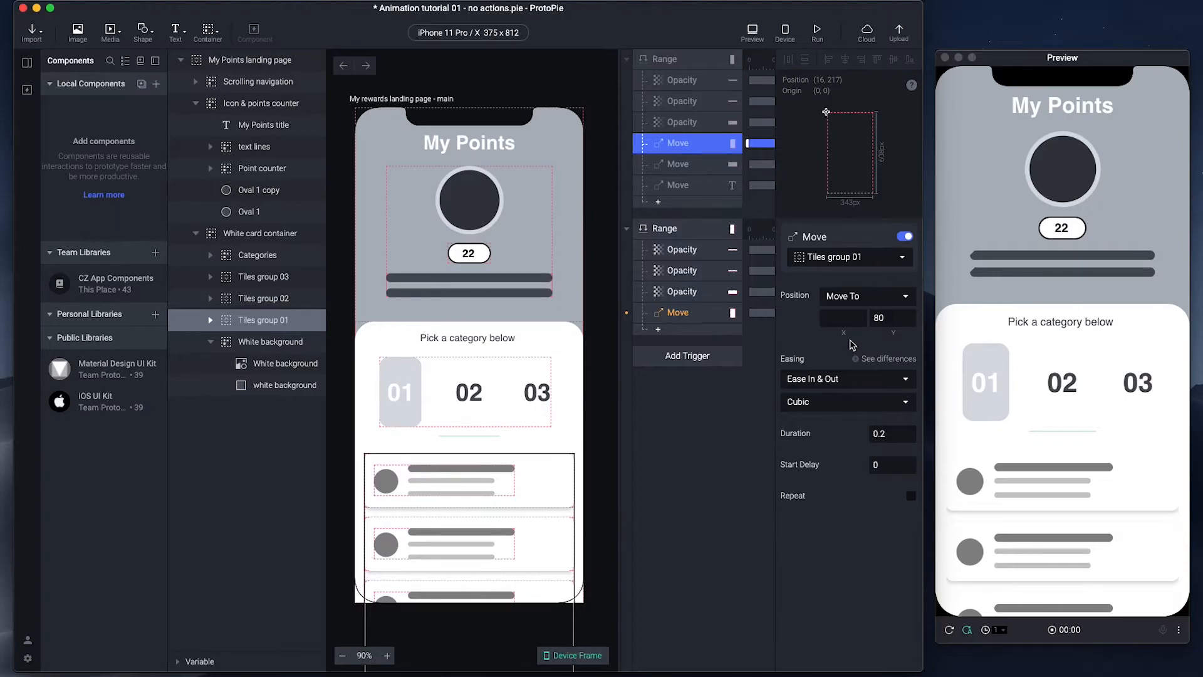
{"action": "left_click", "coordinate": [682, 319]}
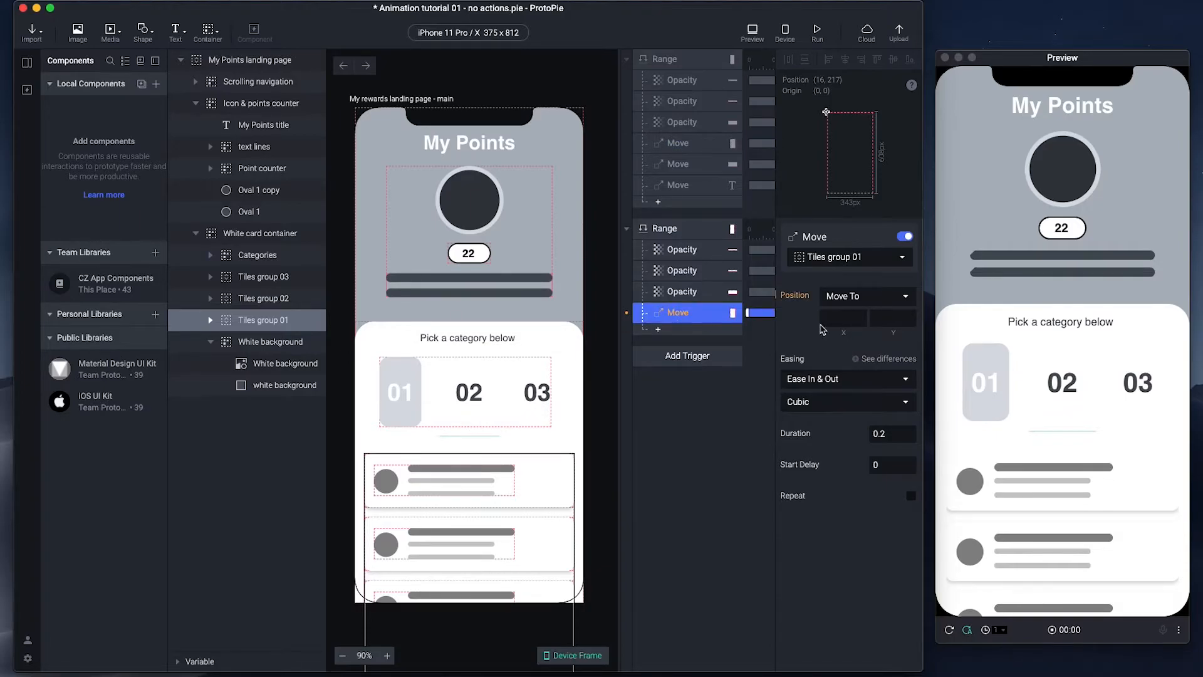
{"action": "left_click", "coordinate": [884, 319]}
{"action": "left_click", "coordinate": [751, 440]}
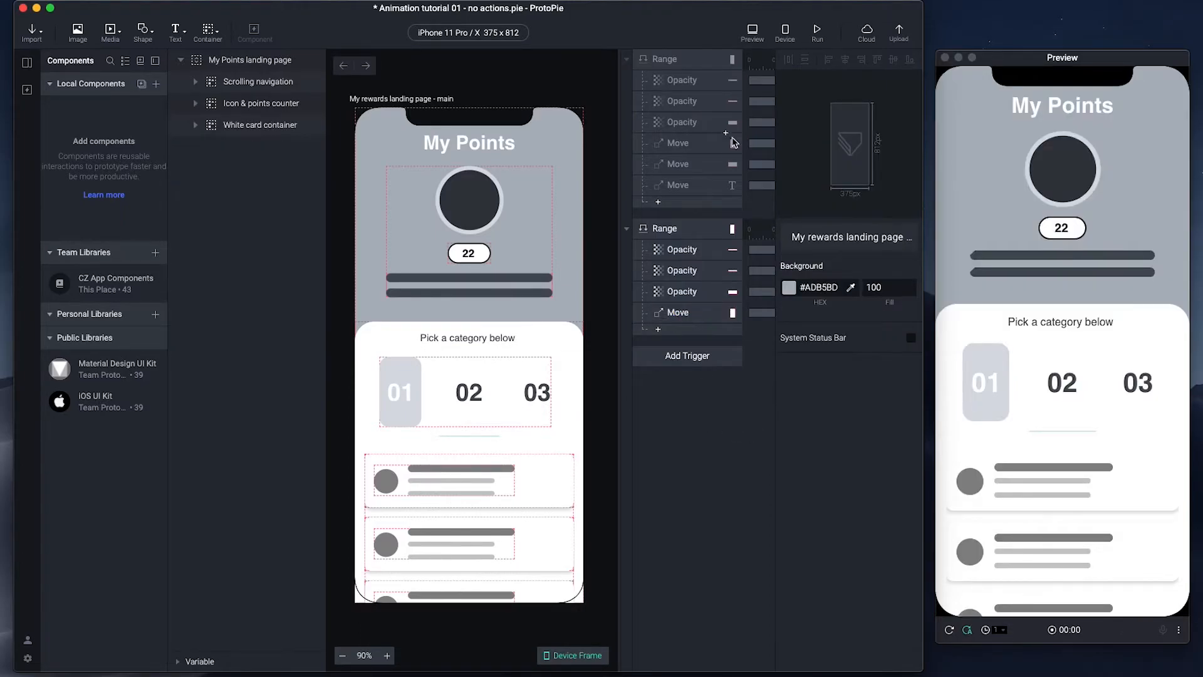
- Add a Move response to the second Range trigger that targets Point counter
{"action": "left_click", "coordinate": [695, 164]}
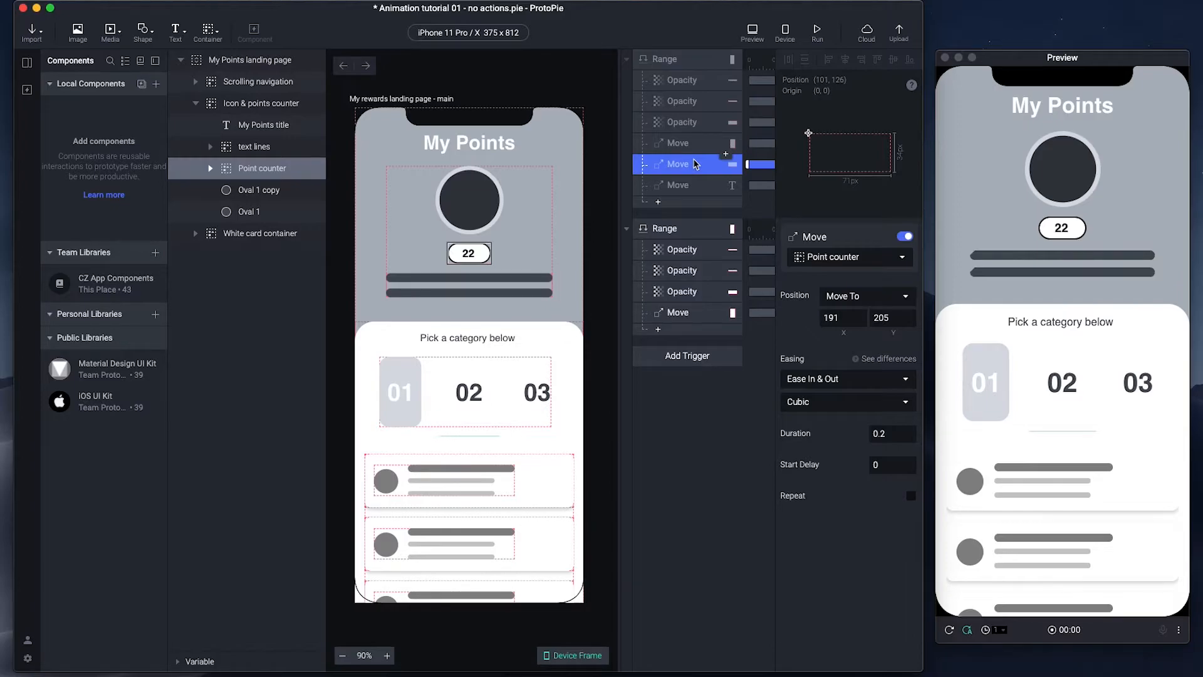
{"action": "left_click", "coordinate": [658, 330]}
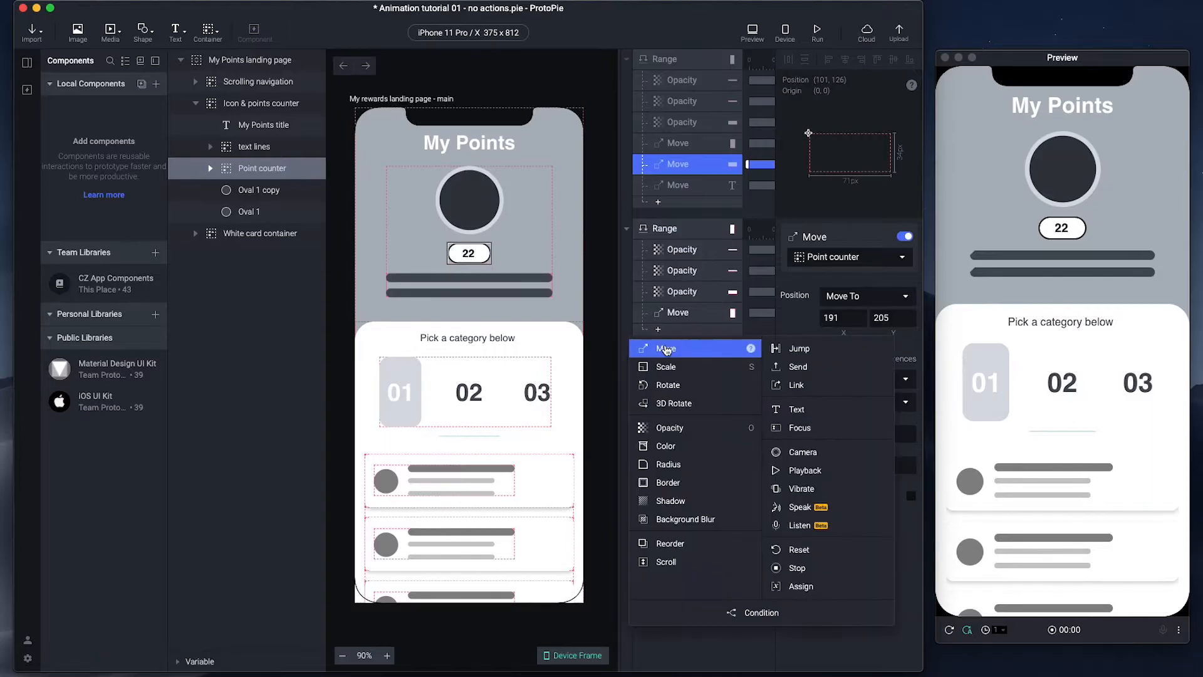
{"action": "left_click", "coordinate": [666, 349]}
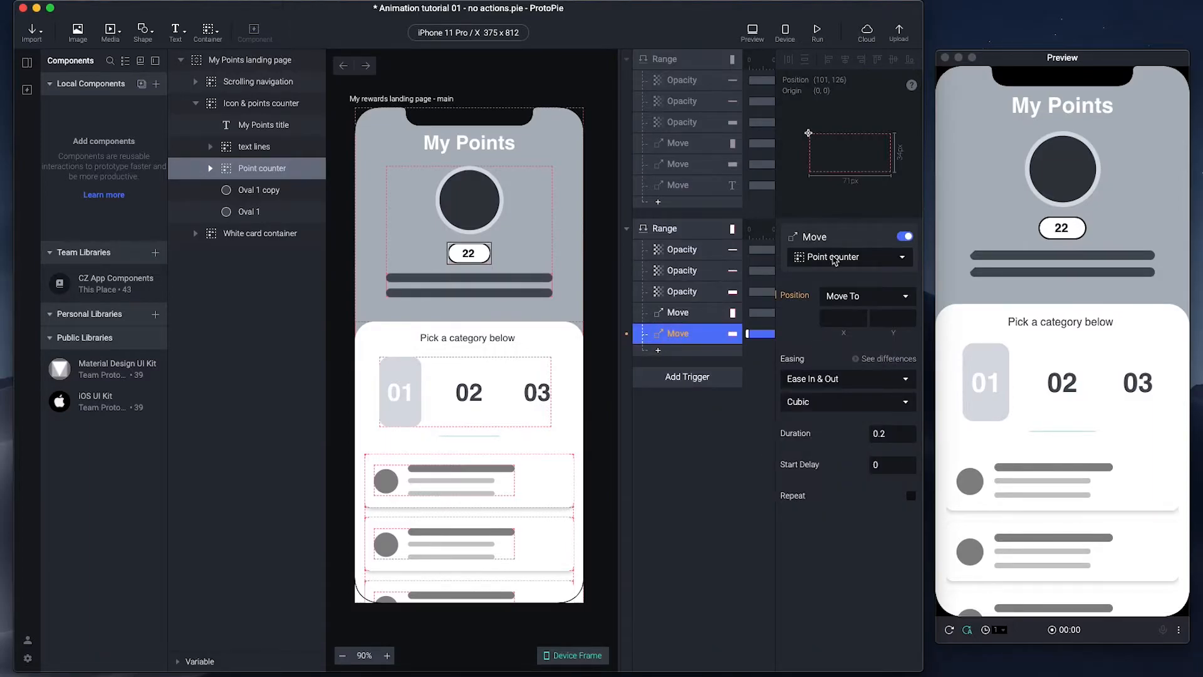
{"action": "left_click", "coordinate": [687, 165]}
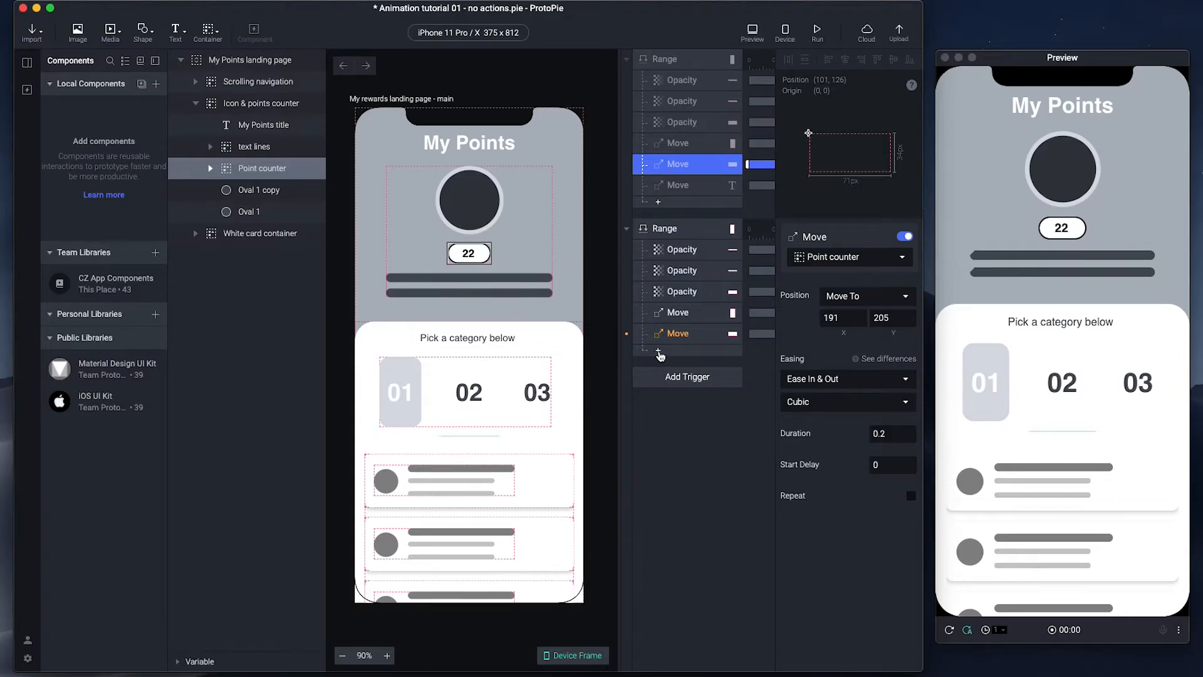
{"action": "left_click", "coordinate": [678, 333]}
- Set the Point counter move's target position to X 191, Y 205
{"action": "left_click", "coordinate": [841, 319]}
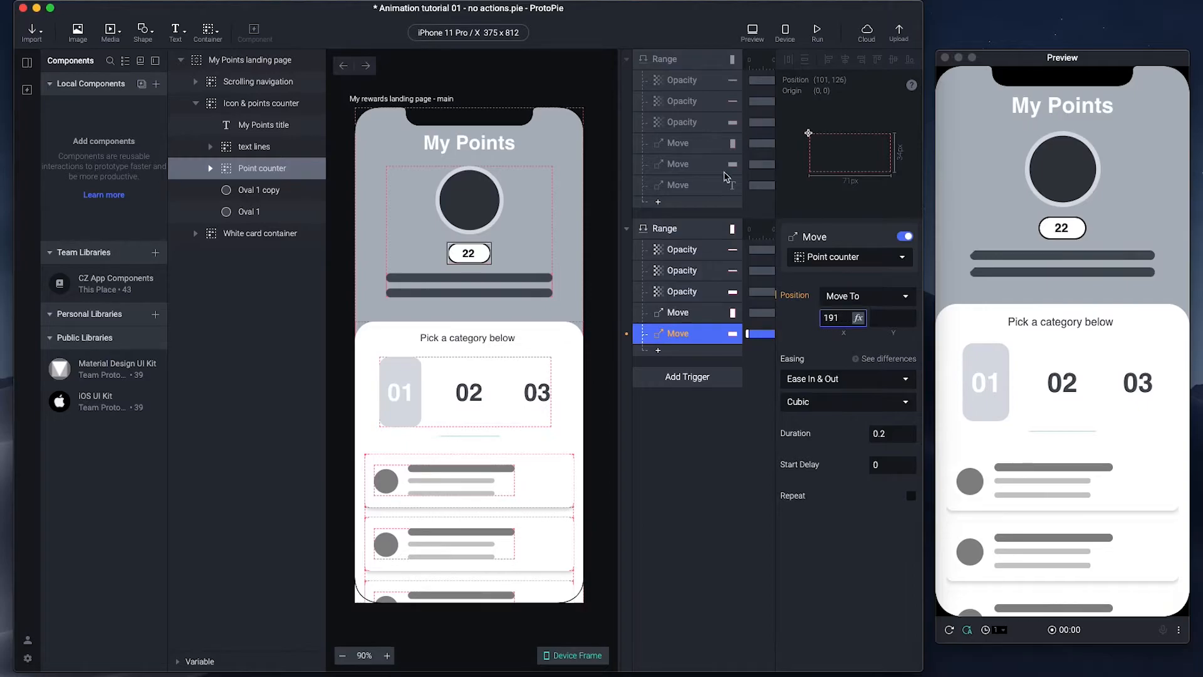
{"action": "left_click", "coordinate": [693, 165]}
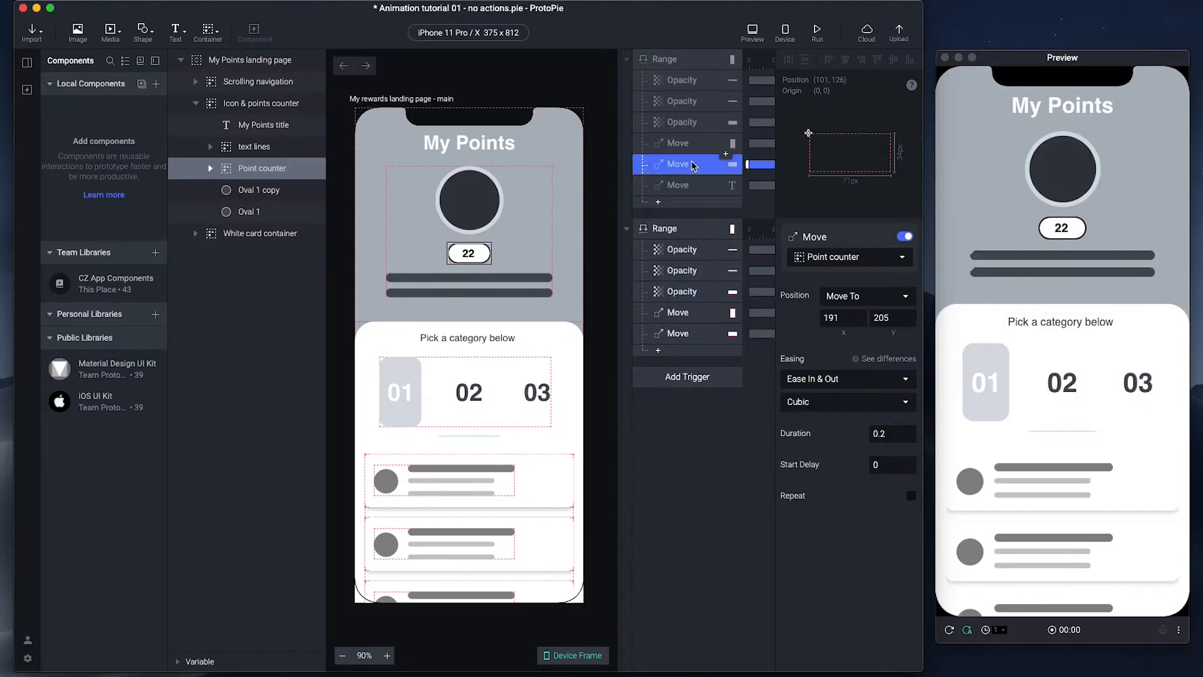
{"action": "left_click", "coordinate": [687, 330]}
{"action": "left_click", "coordinate": [885, 319]}
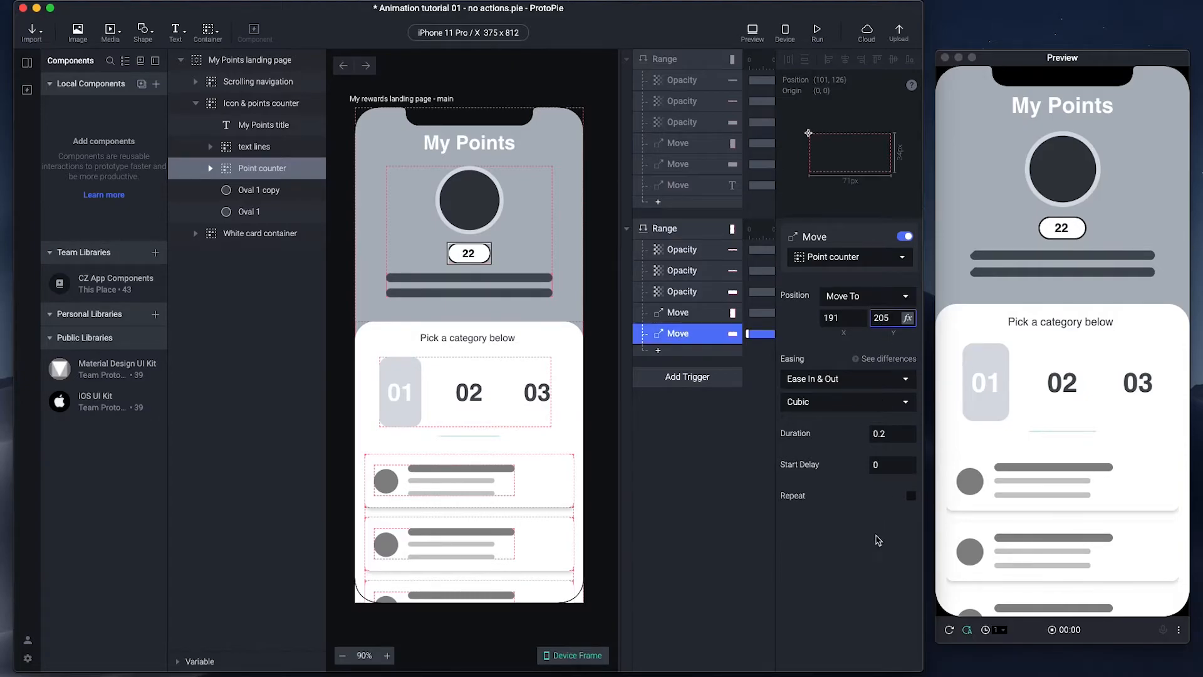
{"action": "left_click", "coordinate": [692, 495]}
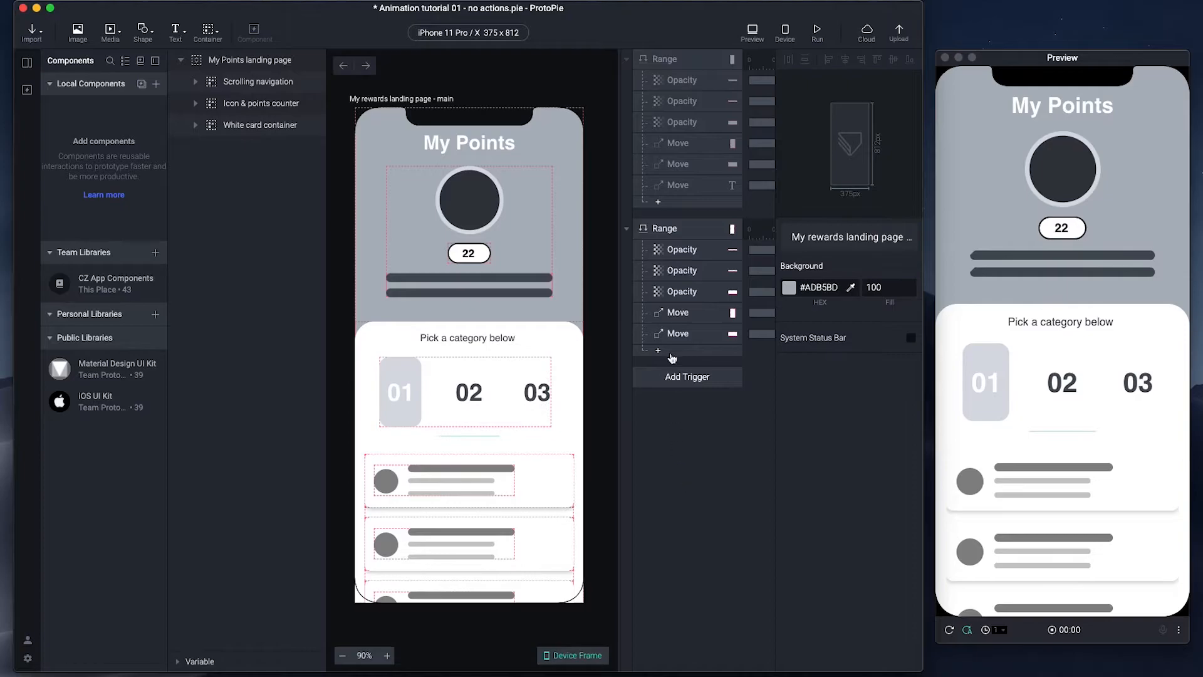
- Add another Move response to the second Range trigger for the My Points title
{"action": "left_click", "coordinate": [679, 186]}
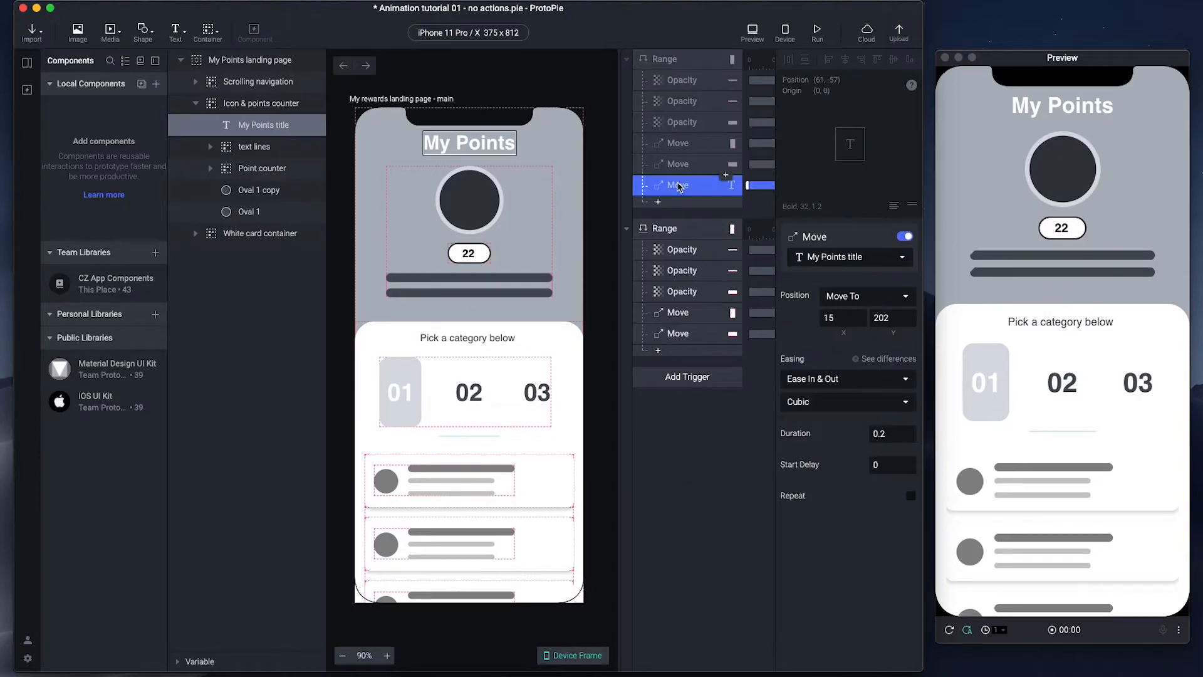
{"action": "left_click", "coordinate": [658, 350]}
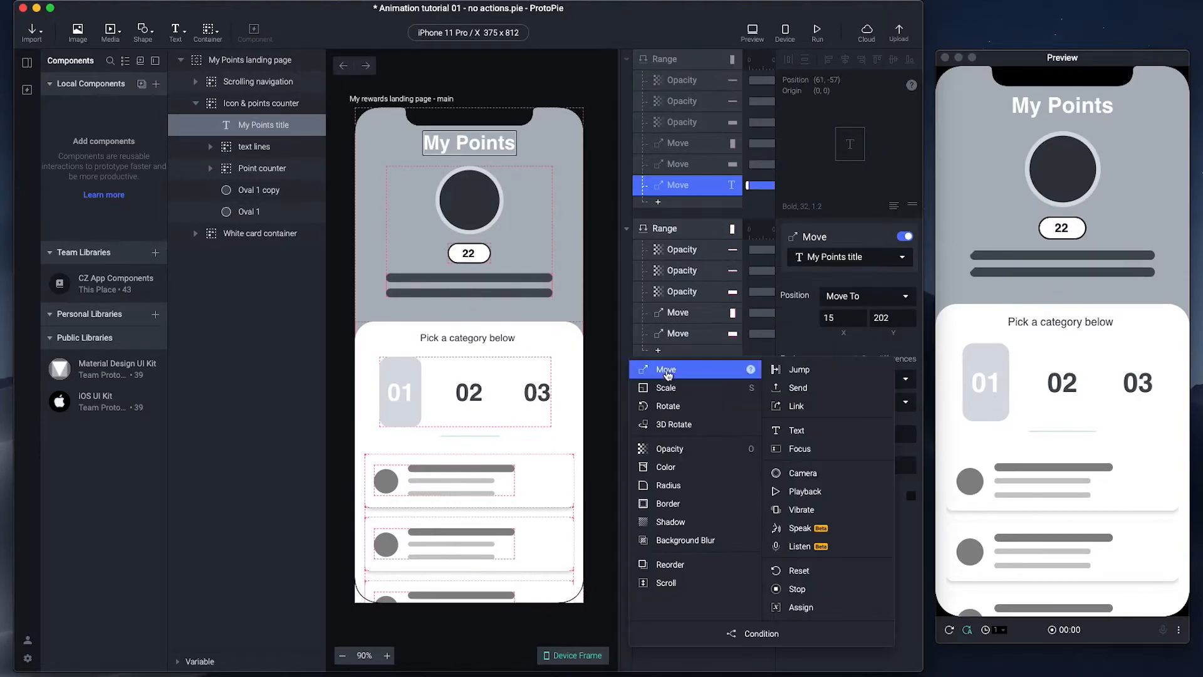
{"action": "left_click", "coordinate": [668, 369]}
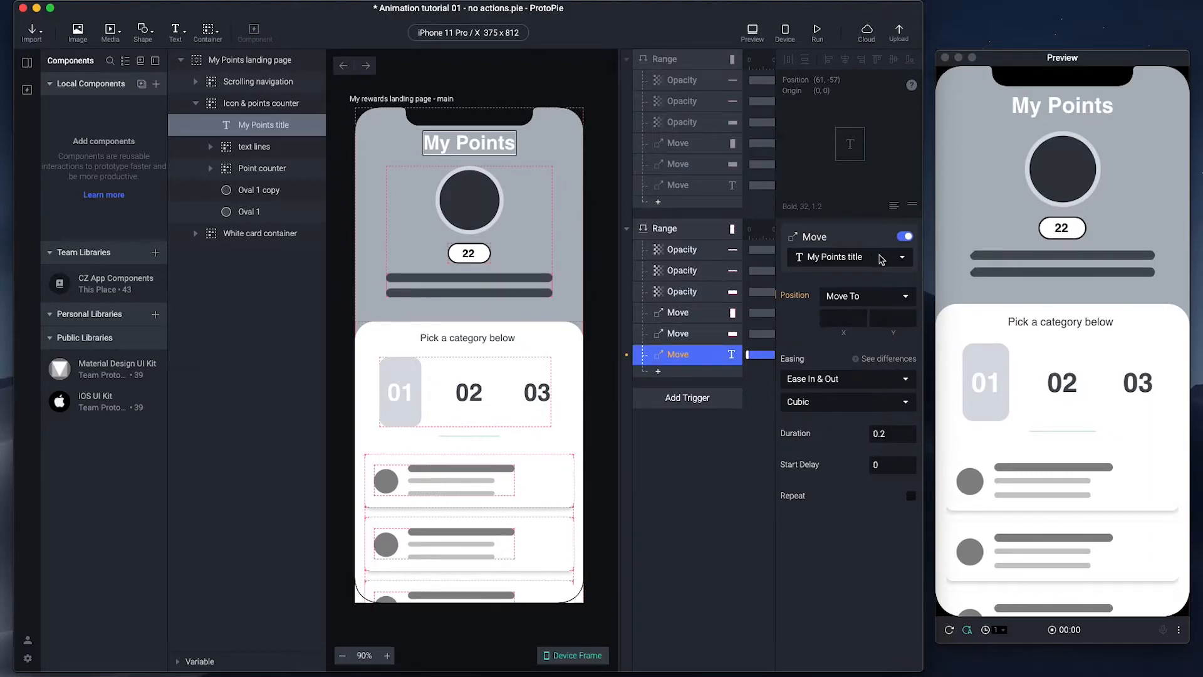
{"action": "left_click", "coordinate": [680, 187]}
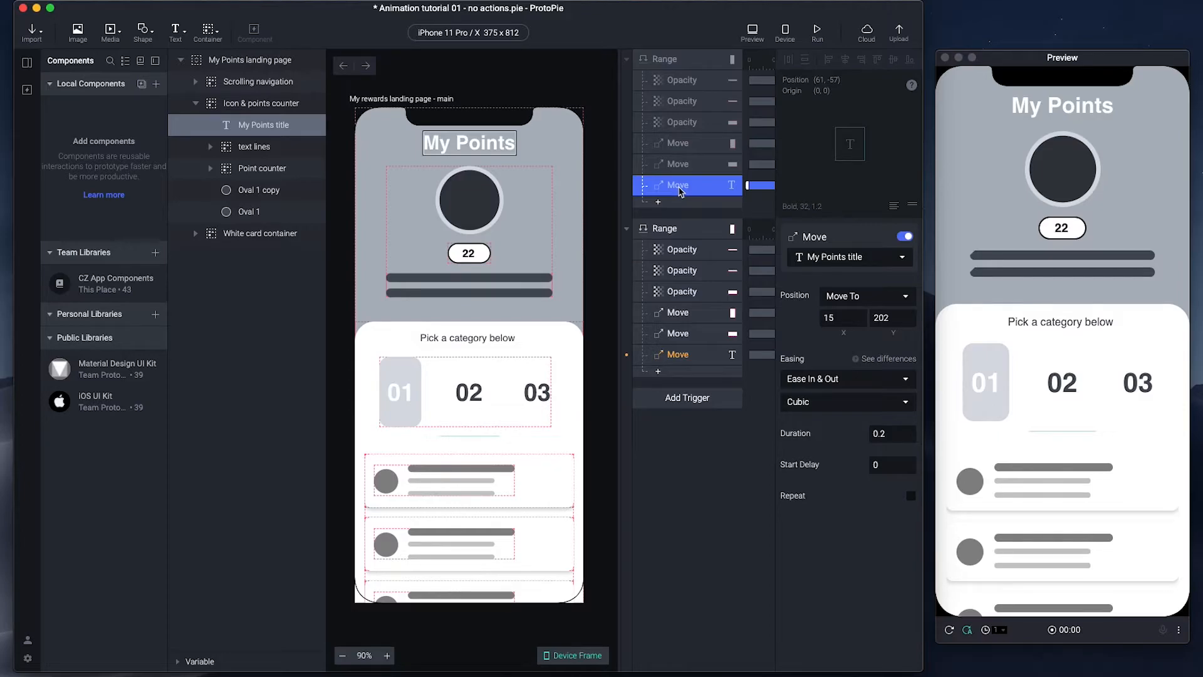
{"action": "left_click", "coordinate": [683, 359]}
- Set the My Points title move's target position to X 15, Y 202
{"action": "left_click", "coordinate": [832, 317]}
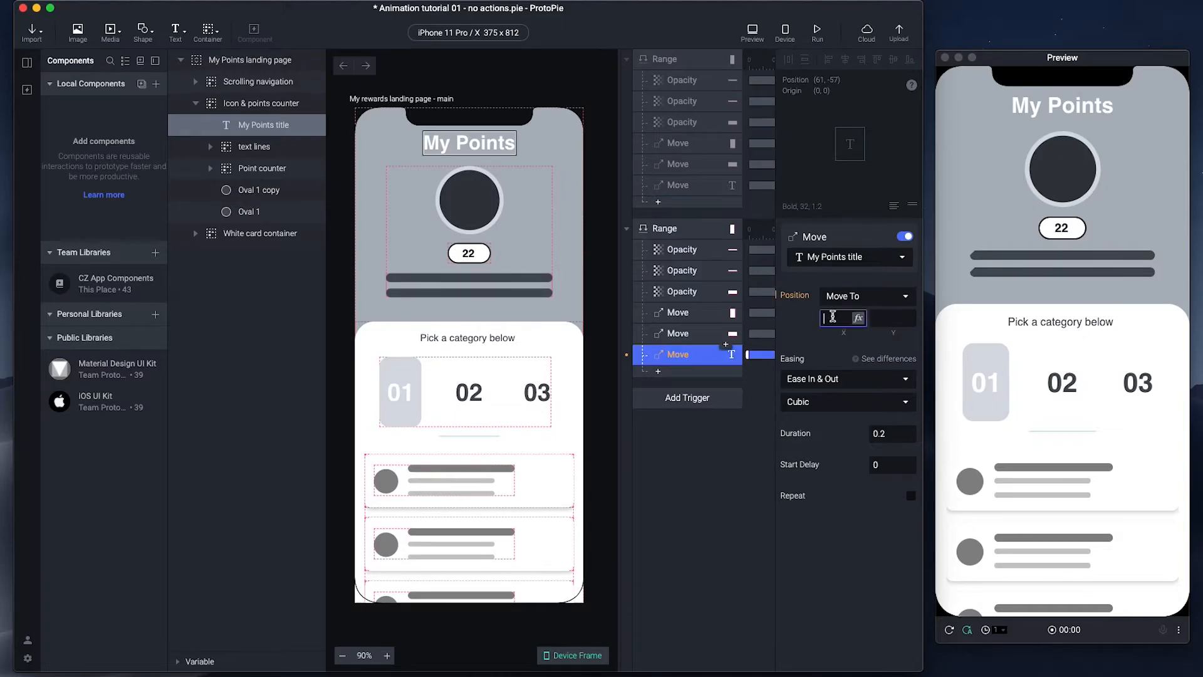
{"action": "type", "text": "15"}
{"action": "left_click", "coordinate": [889, 317]}
{"action": "type", "text": "202"}
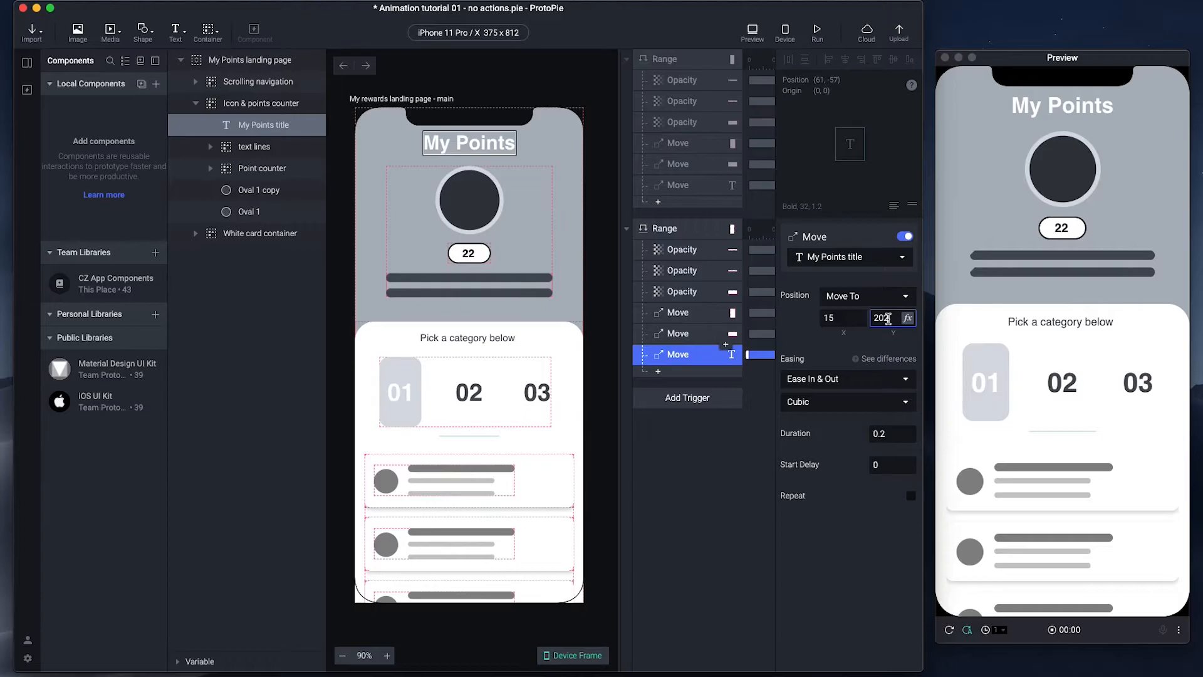
{"action": "left_click", "coordinate": [831, 562]}
- Scroll the preview list to check the header collapses into the compact My Points 22 bar with small tabs
{"action": "scroll", "coordinate": [1176, 220], "scroll_direction": "down", "scroll_amount": 5}
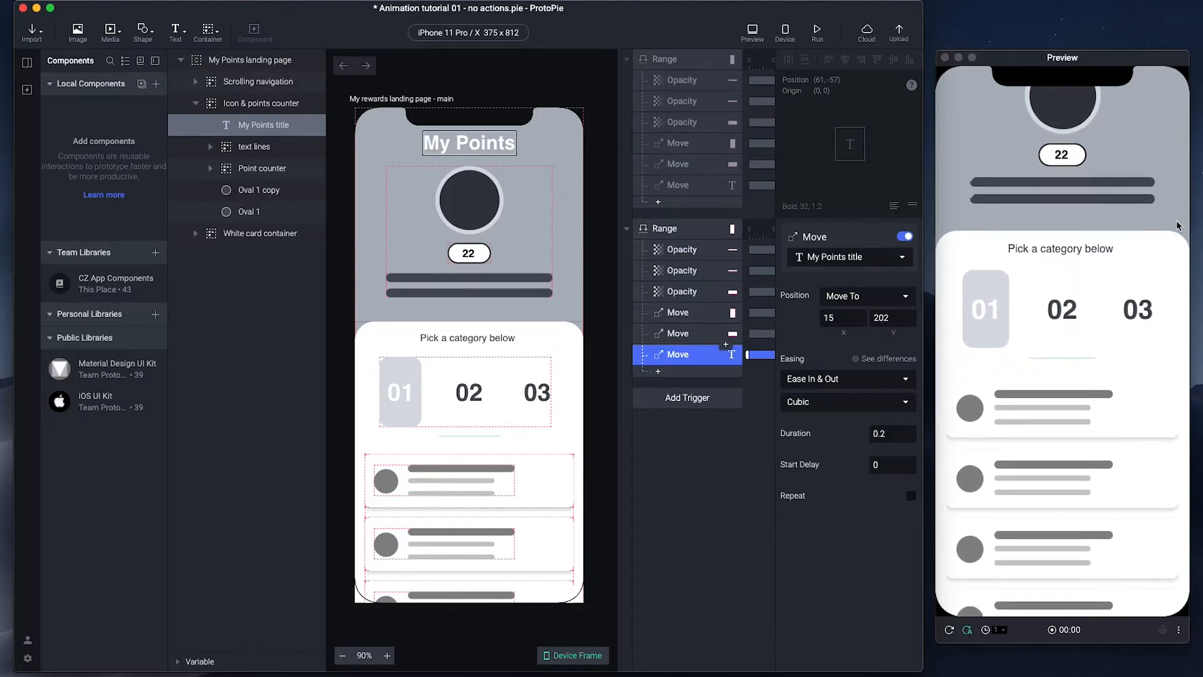
{"action": "scroll", "coordinate": [1177, 225], "scroll_direction": "down", "scroll_amount": 3}
{"action": "scroll", "coordinate": [1093, 351], "scroll_direction": "down", "scroll_amount": 3}
{"action": "scroll", "coordinate": [1093, 351], "scroll_direction": "up", "scroll_amount": 3}
{"action": "scroll", "coordinate": [1093, 350], "scroll_direction": "down", "scroll_amount": 3}
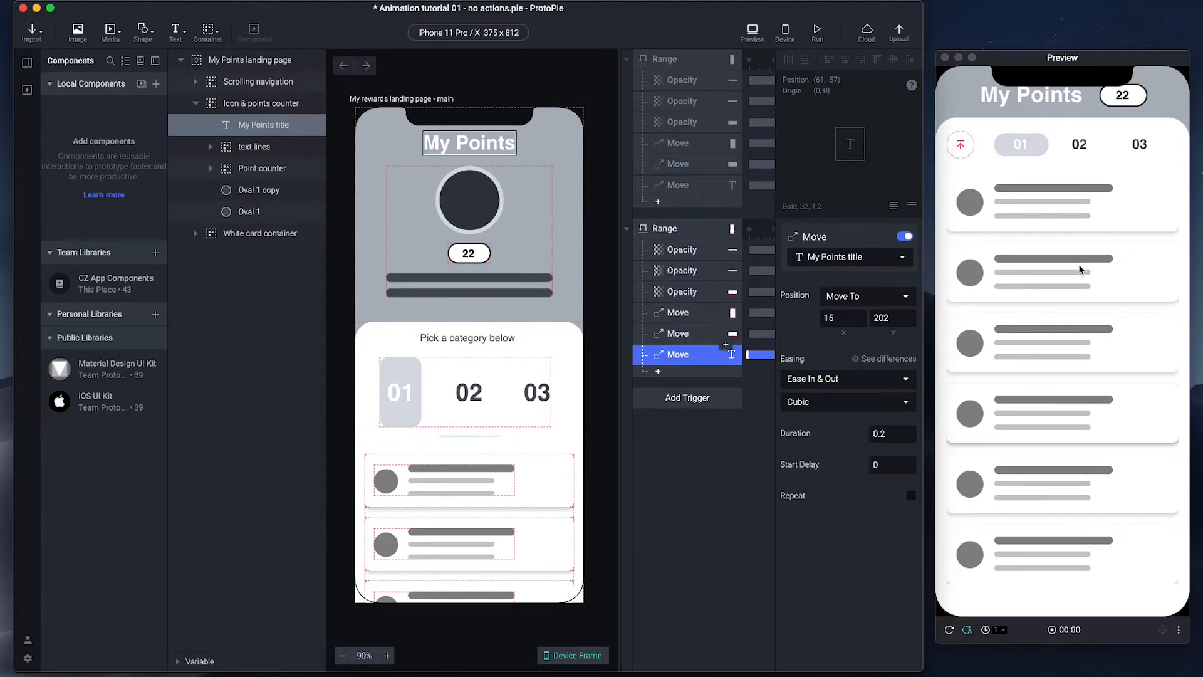
{"action": "scroll", "coordinate": [1079, 270], "scroll_direction": "down", "scroll_amount": 2}
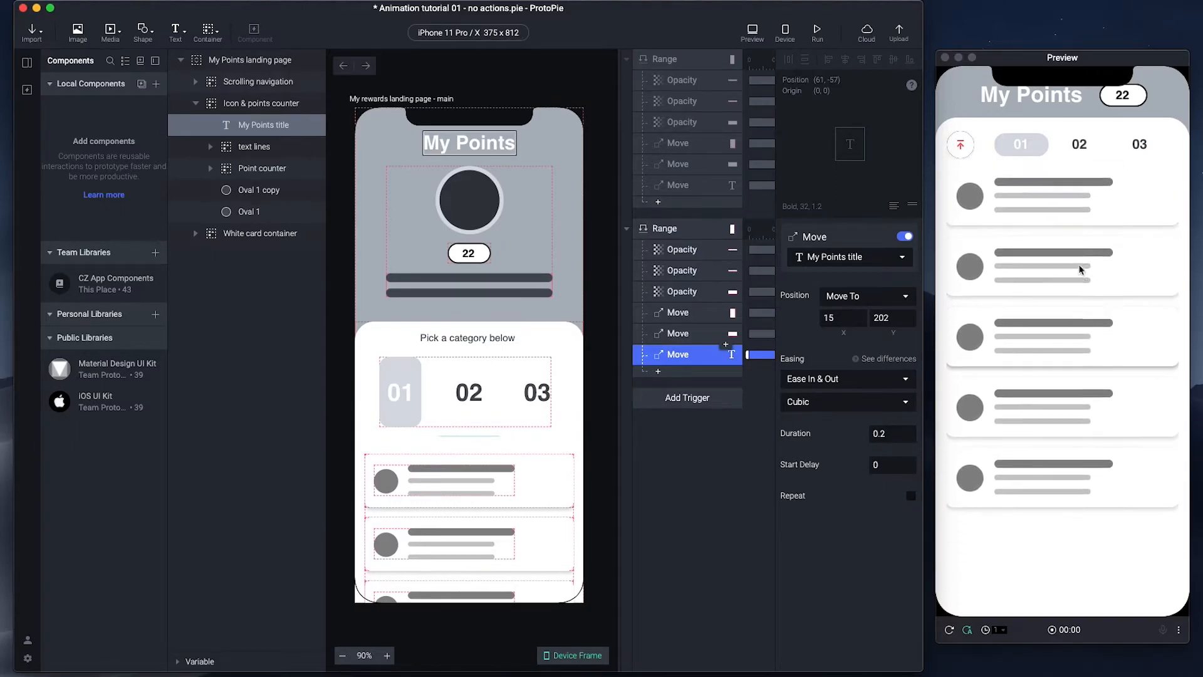
{"action": "scroll", "coordinate": [1079, 269], "scroll_direction": "down", "scroll_amount": 1}
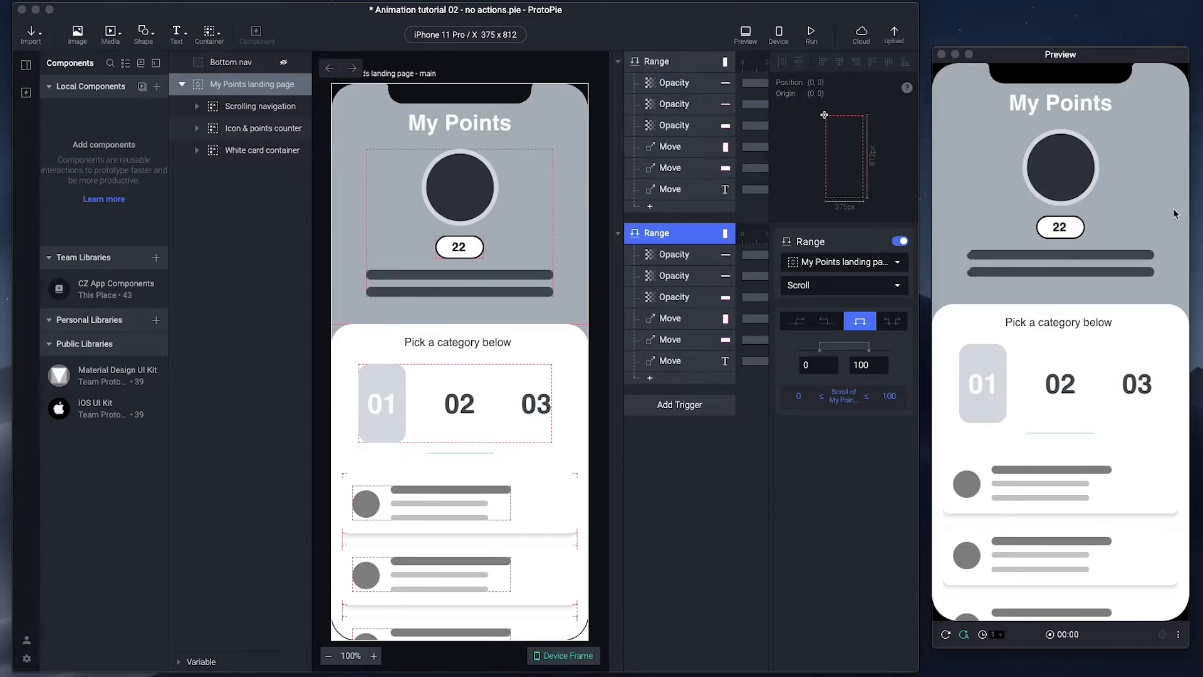
{"action": "scroll", "coordinate": [1174, 214], "scroll_direction": "down", "scroll_amount": 5}
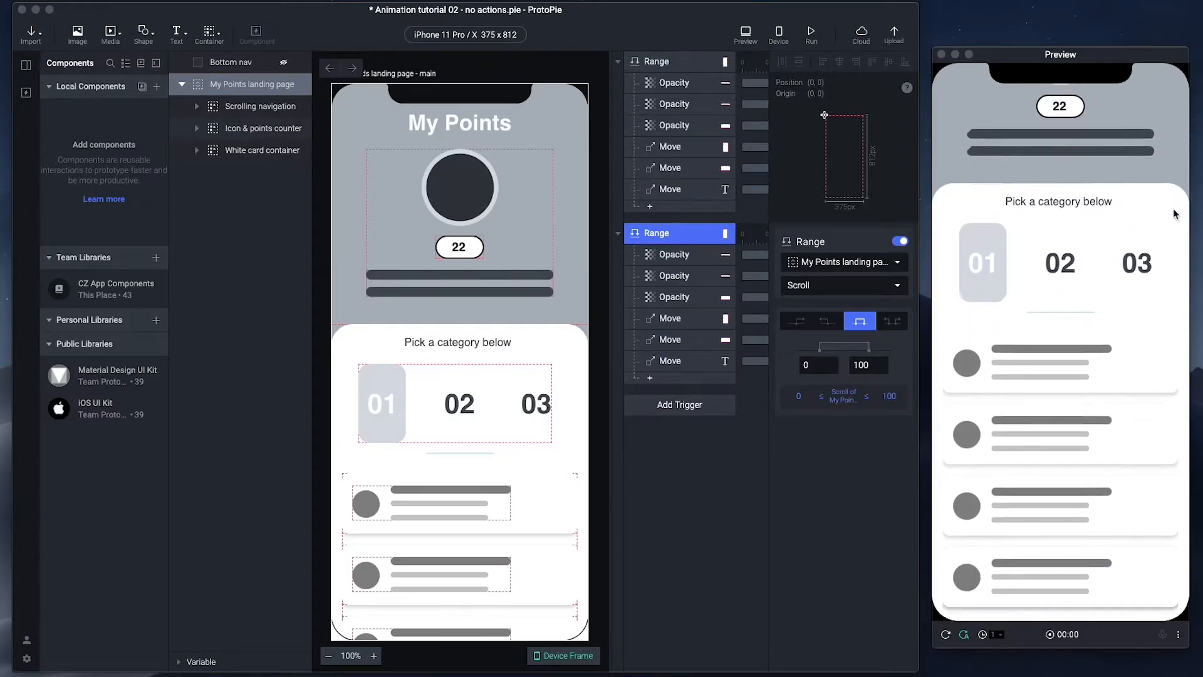
{"action": "scroll", "coordinate": [1174, 214], "scroll_direction": "down", "scroll_amount": 3}
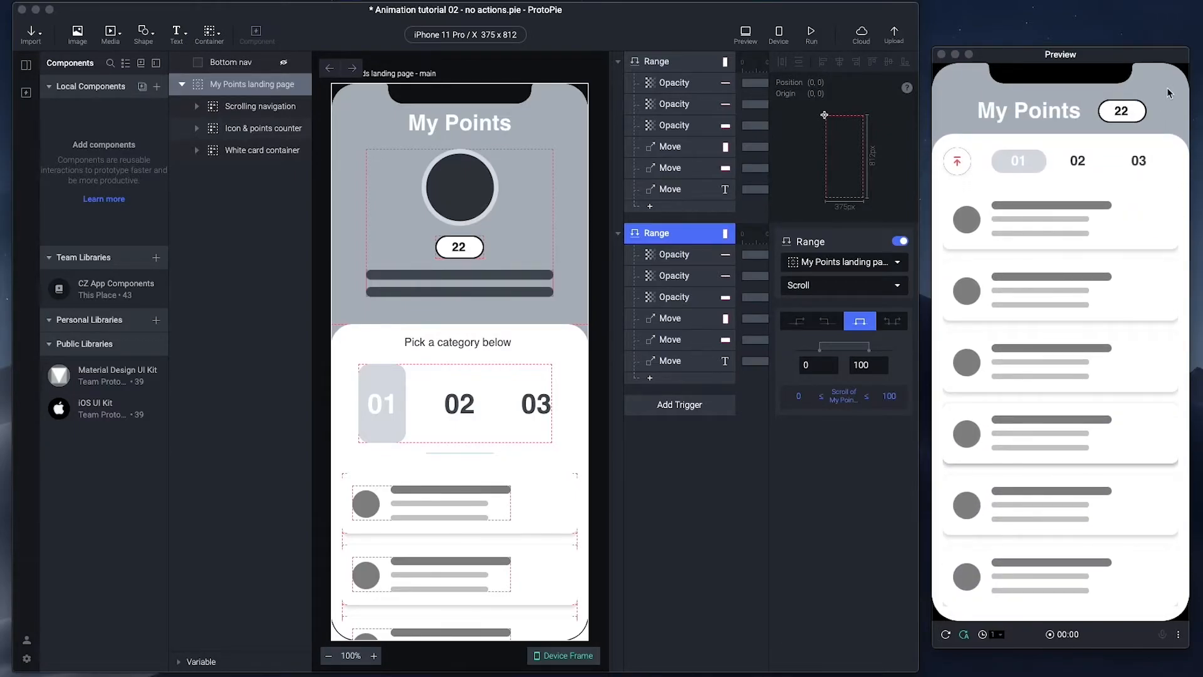
{"action": "scroll", "coordinate": [1167, 93], "scroll_direction": "up", "scroll_amount": 8}
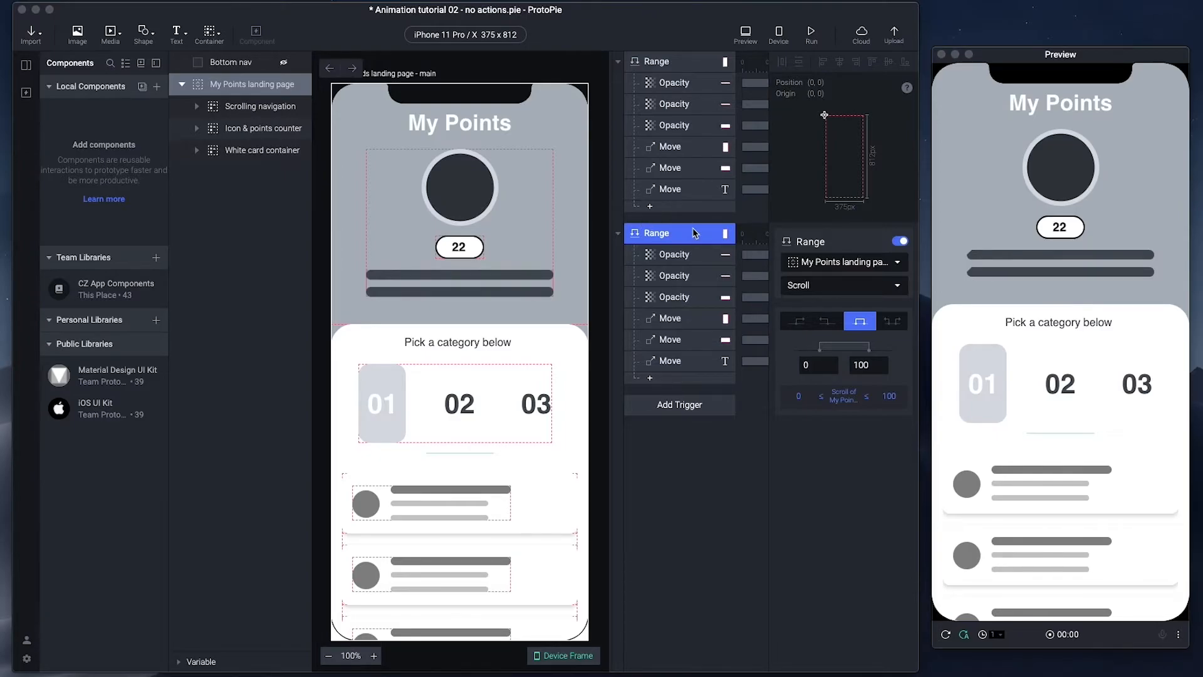
- Switch off the second Range trigger and add a new Range trigger
{"action": "left_click", "coordinate": [900, 241]}
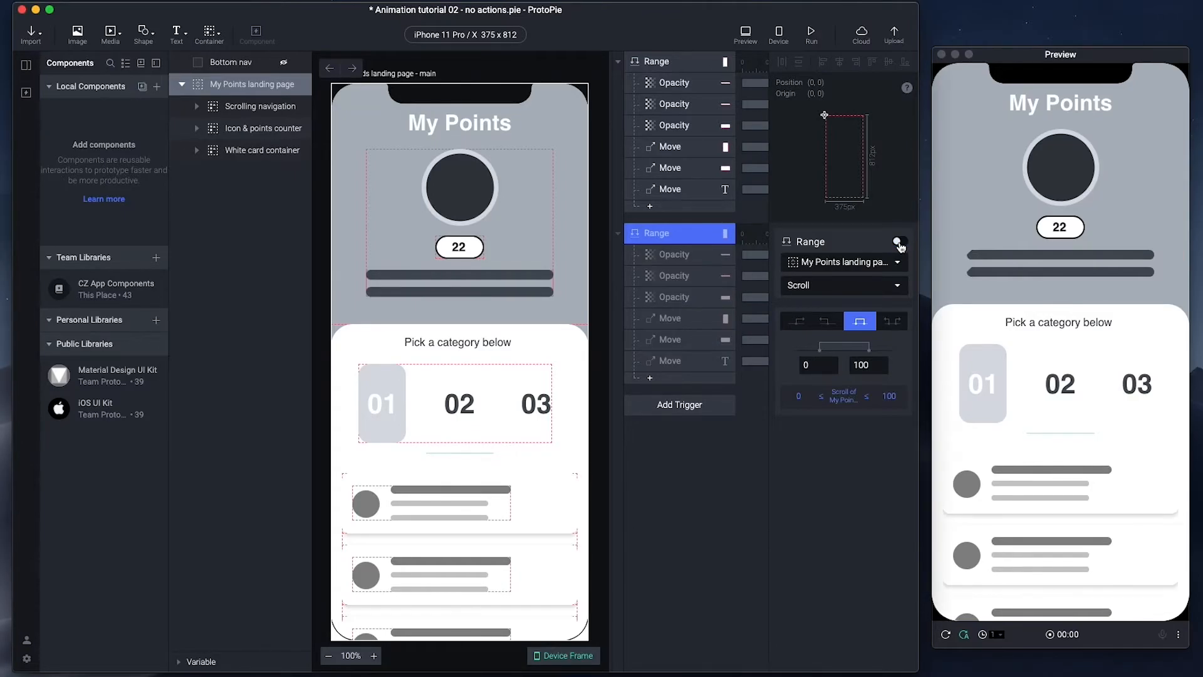
{"action": "left_click", "coordinate": [680, 406]}
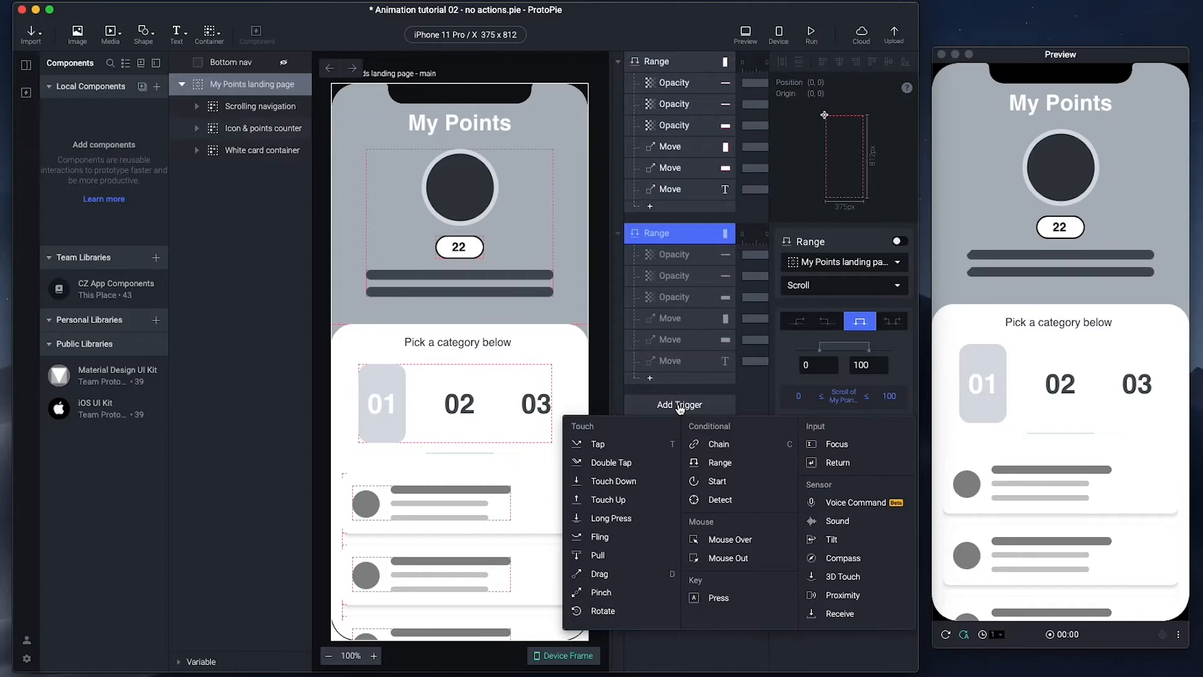
{"action": "left_click", "coordinate": [724, 464]}
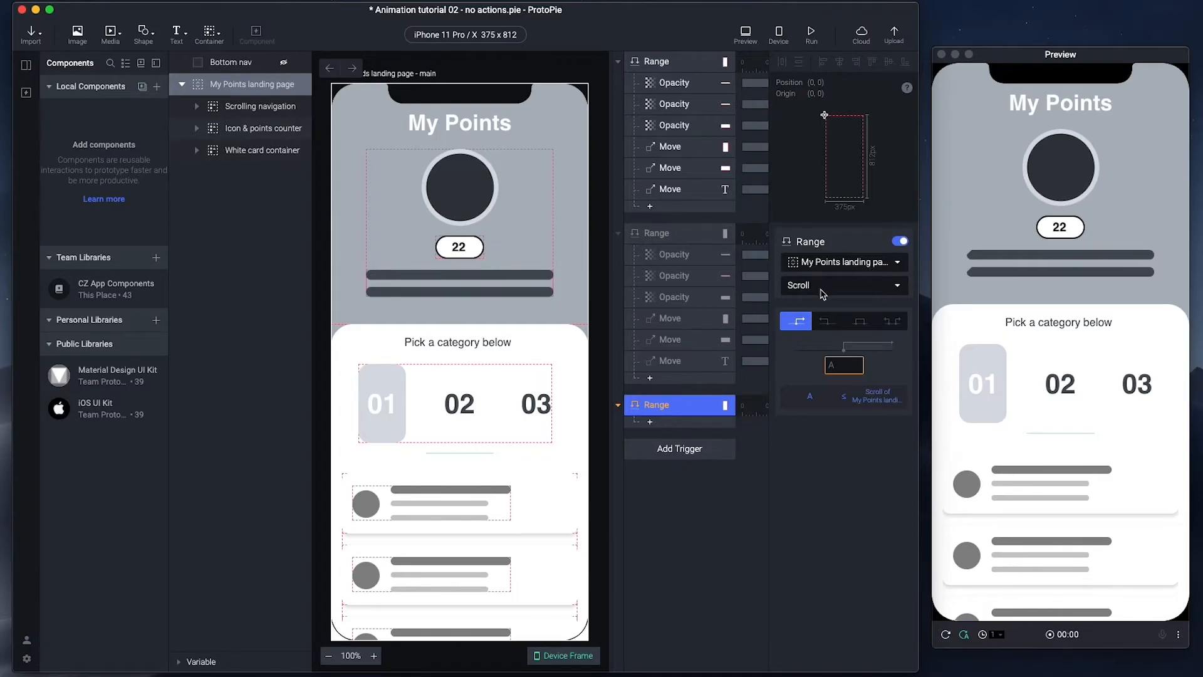
- Make the new Range trigger fire while the landing page scroll is between 0 and 100
{"action": "left_click", "coordinate": [865, 328]}
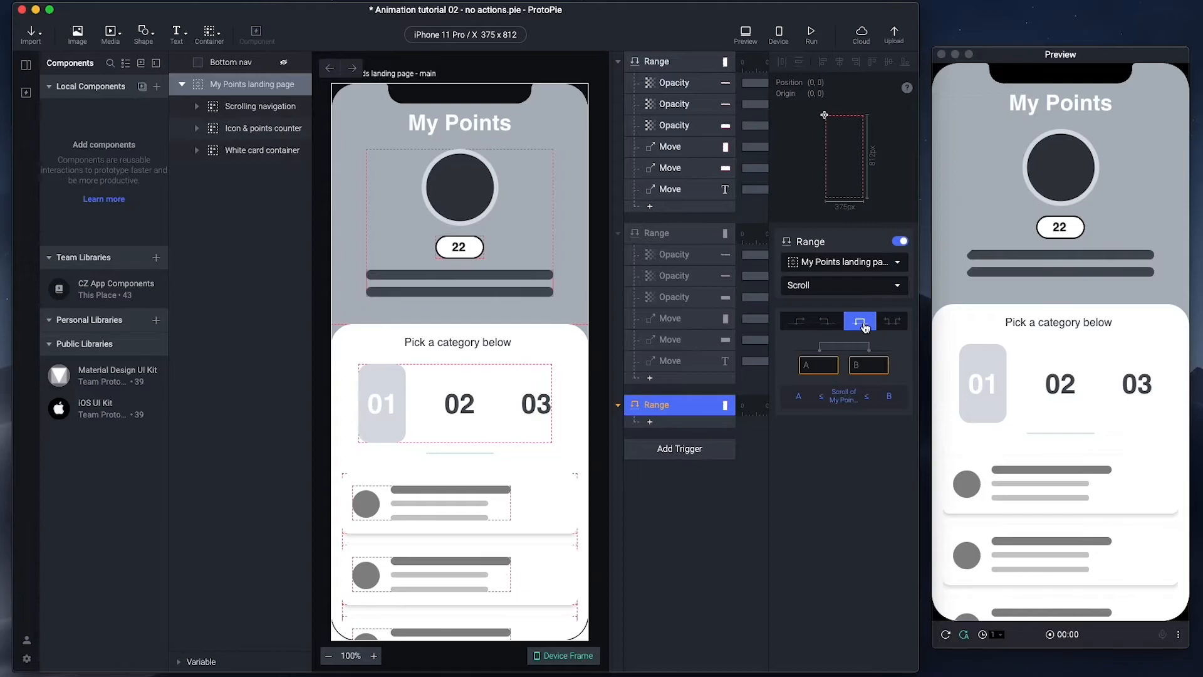
{"action": "left_click", "coordinate": [819, 365]}
{"action": "left_click", "coordinate": [864, 364]}
{"action": "left_click", "coordinate": [859, 465]}
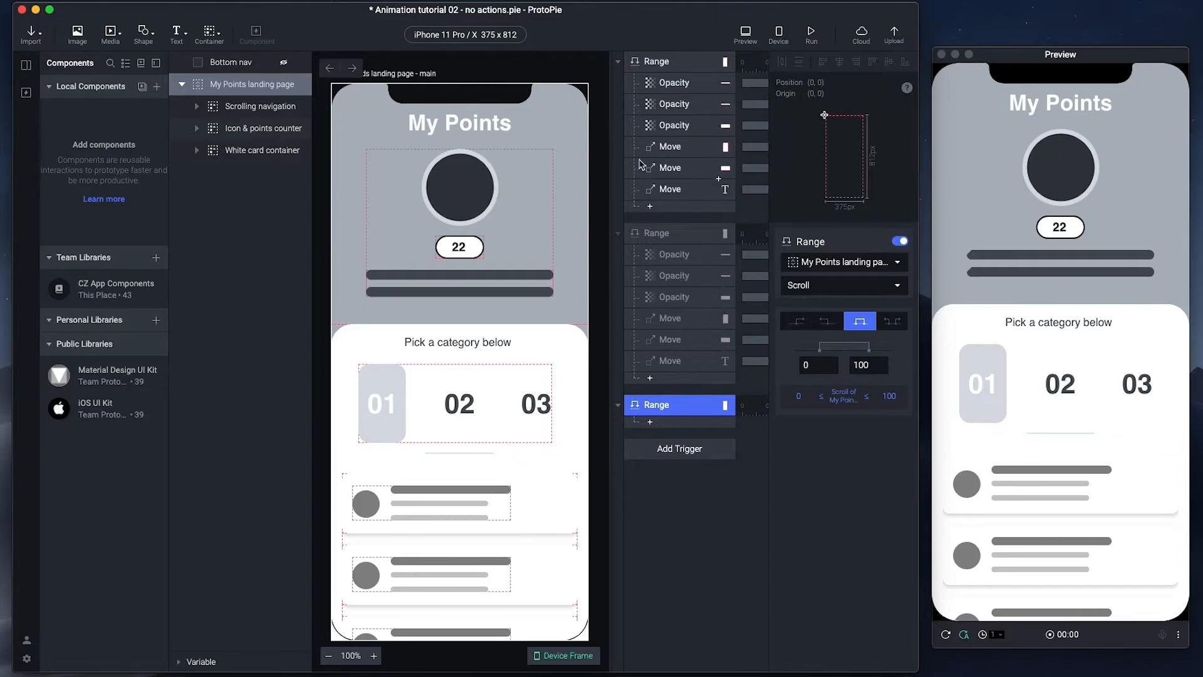
- Review the old Scrolling navigation opacity, restart the preview, and add an Opacity response to the new trigger
{"action": "left_click", "coordinate": [674, 260]}
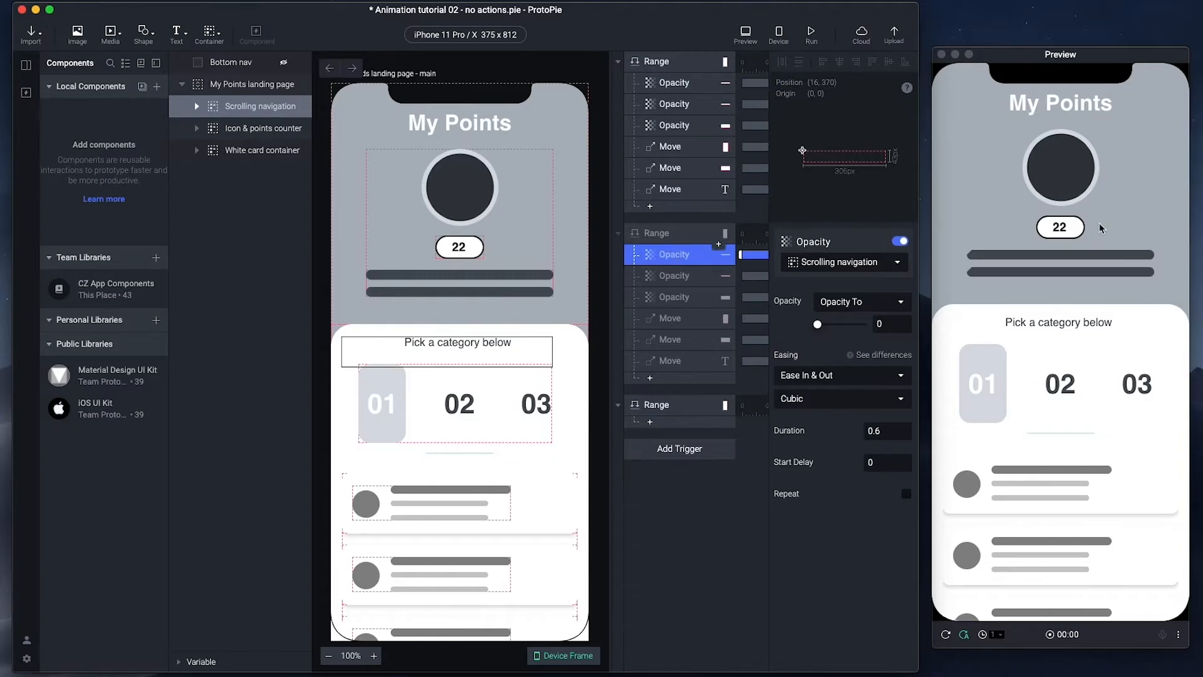
{"action": "scroll", "coordinate": [1166, 242], "scroll_direction": "down", "scroll_amount": 5}
{"action": "scroll", "coordinate": [1164, 242], "scroll_direction": "down", "scroll_amount": 5}
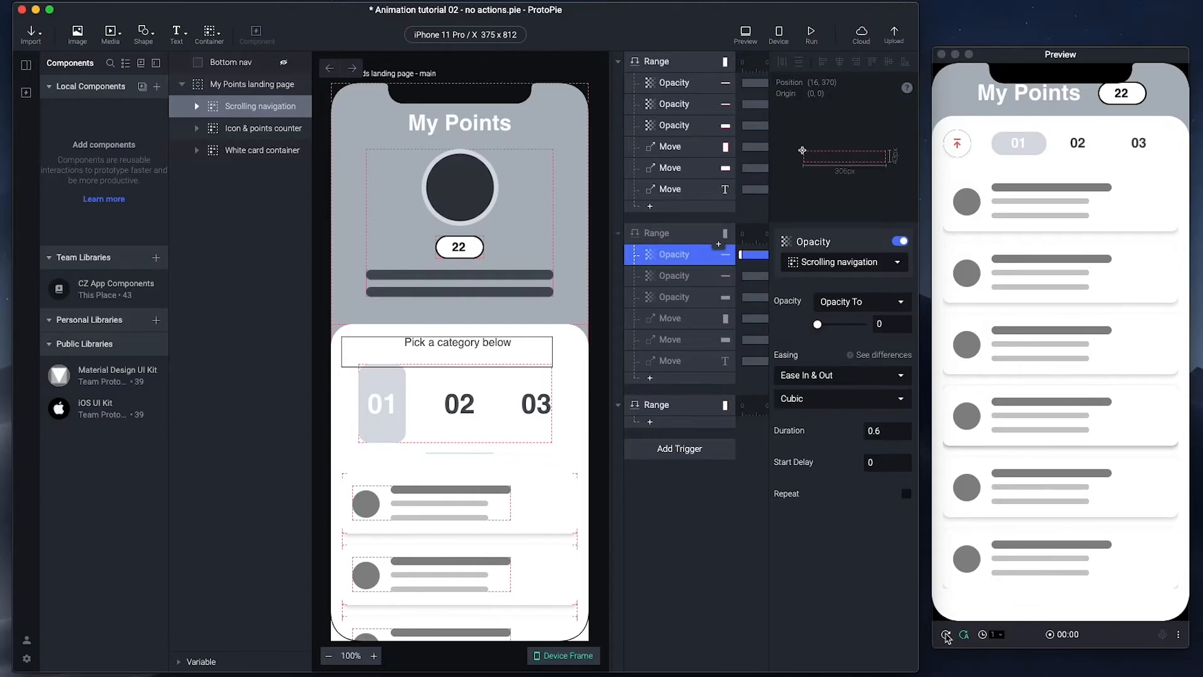
{"action": "left_click", "coordinate": [946, 636]}
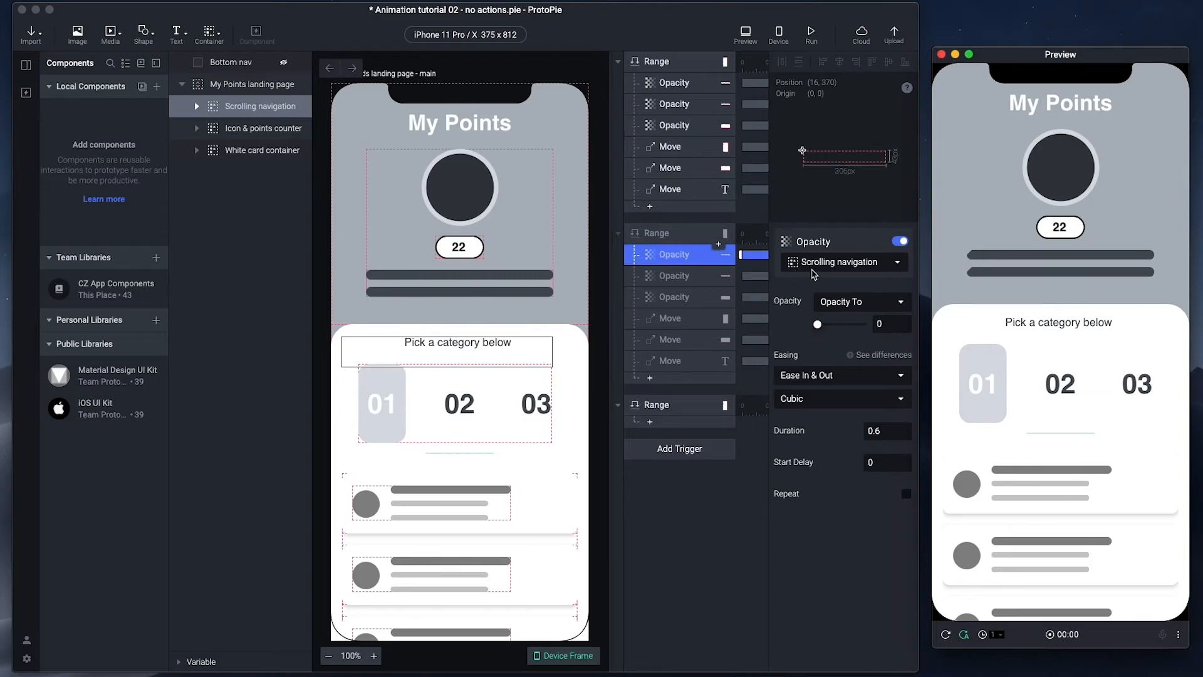
{"action": "left_click", "coordinate": [649, 422]}
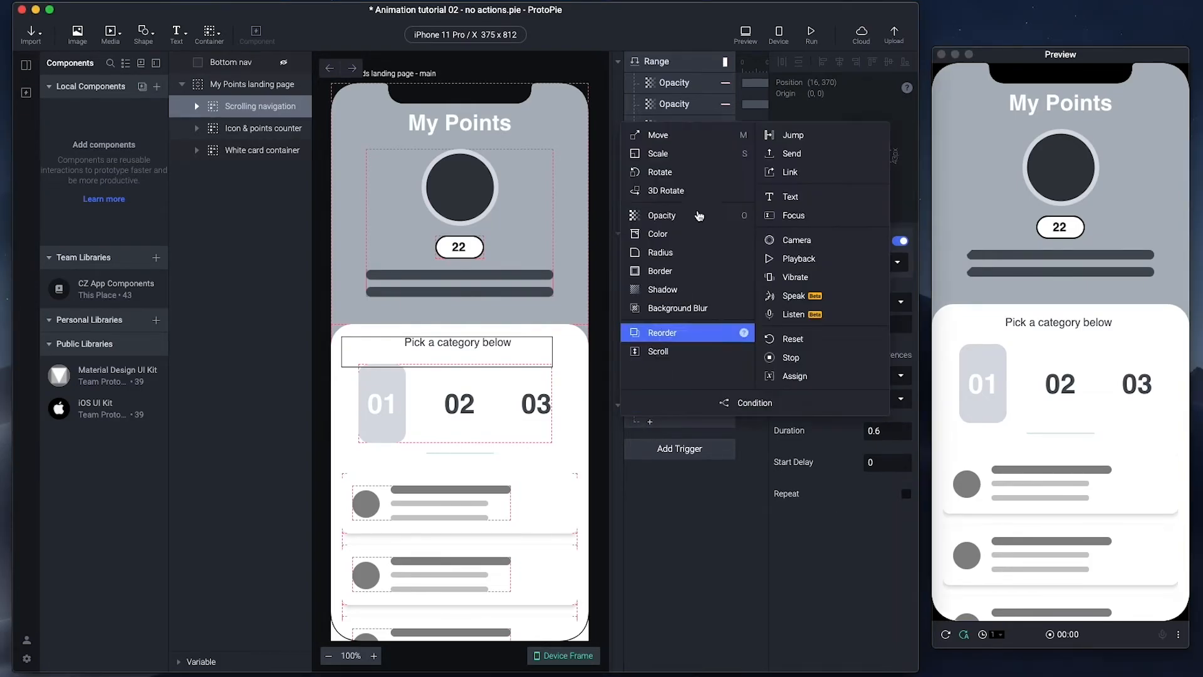
{"action": "left_click", "coordinate": [690, 215]}
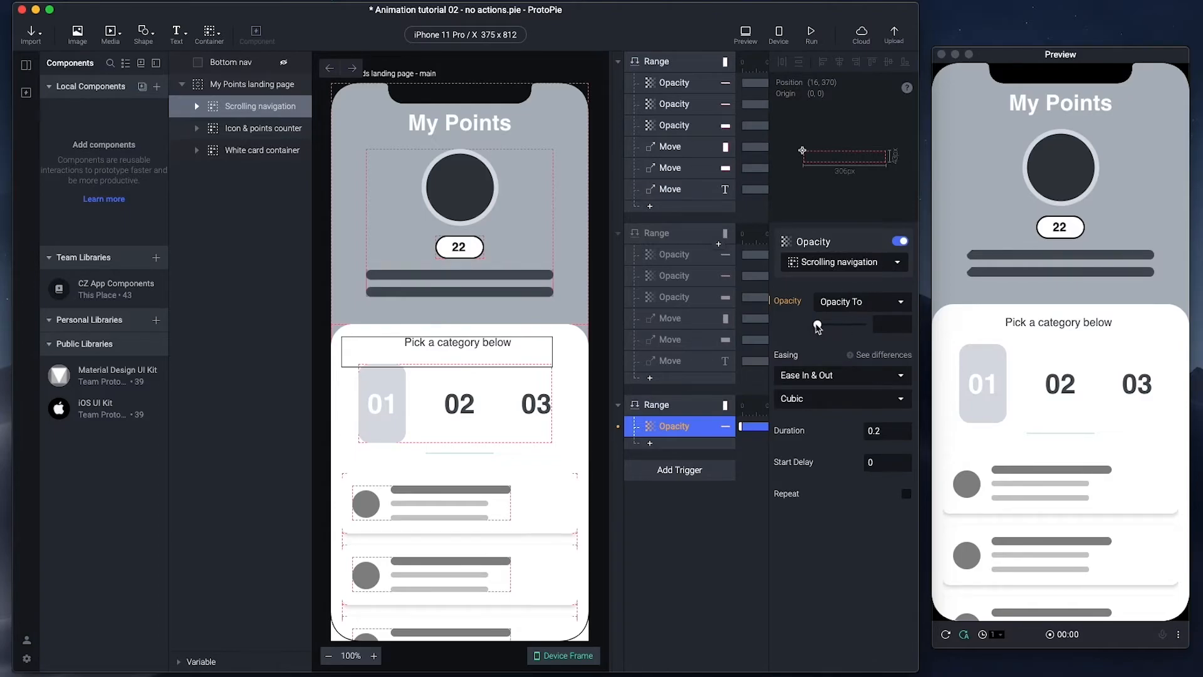
- Set Scrolling navigation's opacity to 0 in the new Range trigger
{"action": "mouse_move", "coordinate": [818, 326]}
{"action": "left_mouse_down"}
{"action": "mouse_move", "coordinate": [831, 328]}
{"action": "mouse_move", "coordinate": [817, 325]}
{"action": "left_mouse_up"}
{"action": "left_click", "coordinate": [675, 278]}
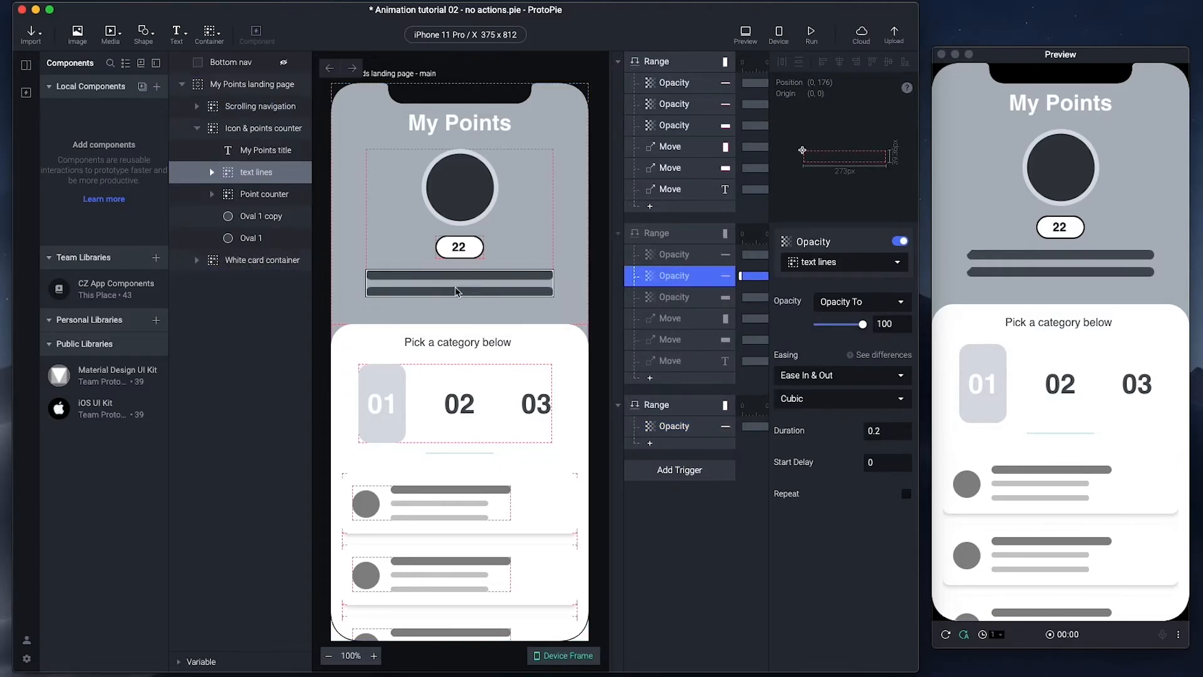
{"action": "left_click", "coordinate": [675, 426]}
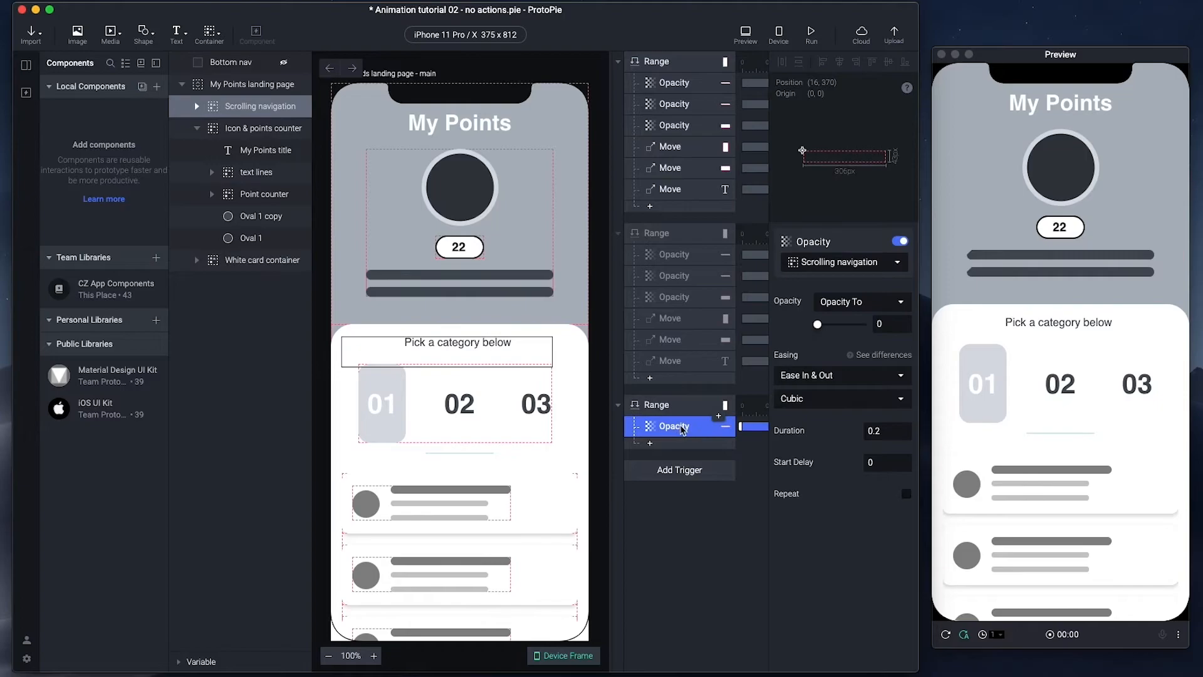
- Duplicate the response as a text lines opacity change to 100, then duplicate it again
{"action": "key", "text": "super+d"}
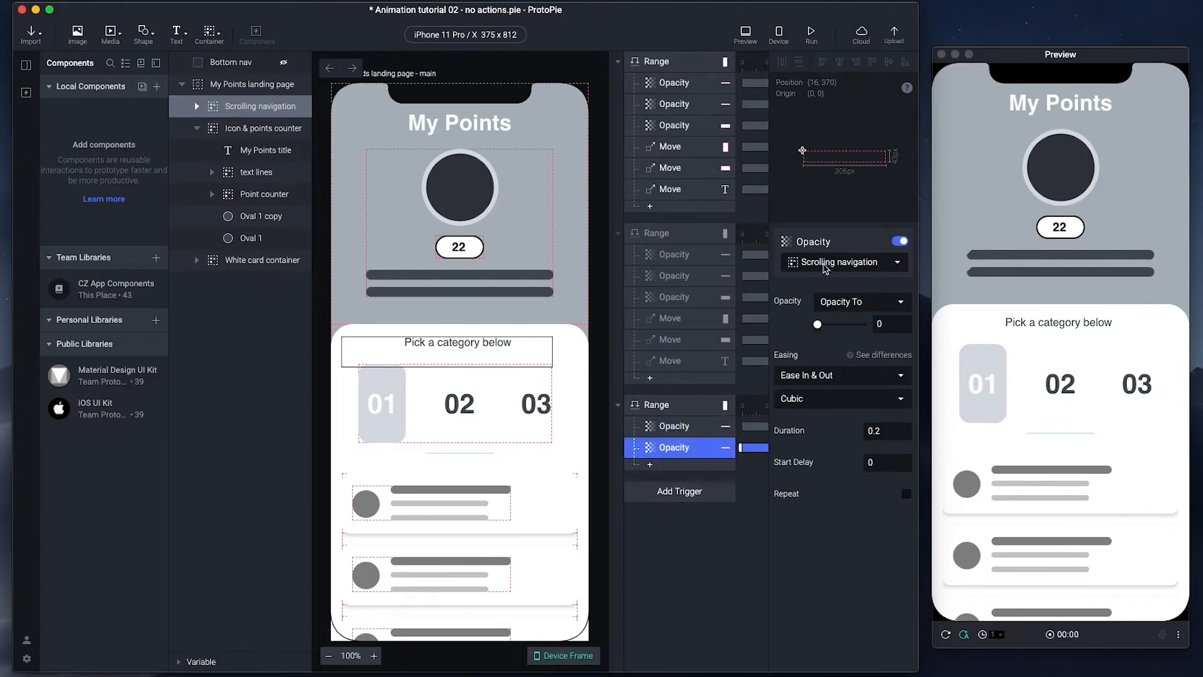
{"action": "left_click", "coordinate": [821, 266]}
{"action": "type", "text": "text"}
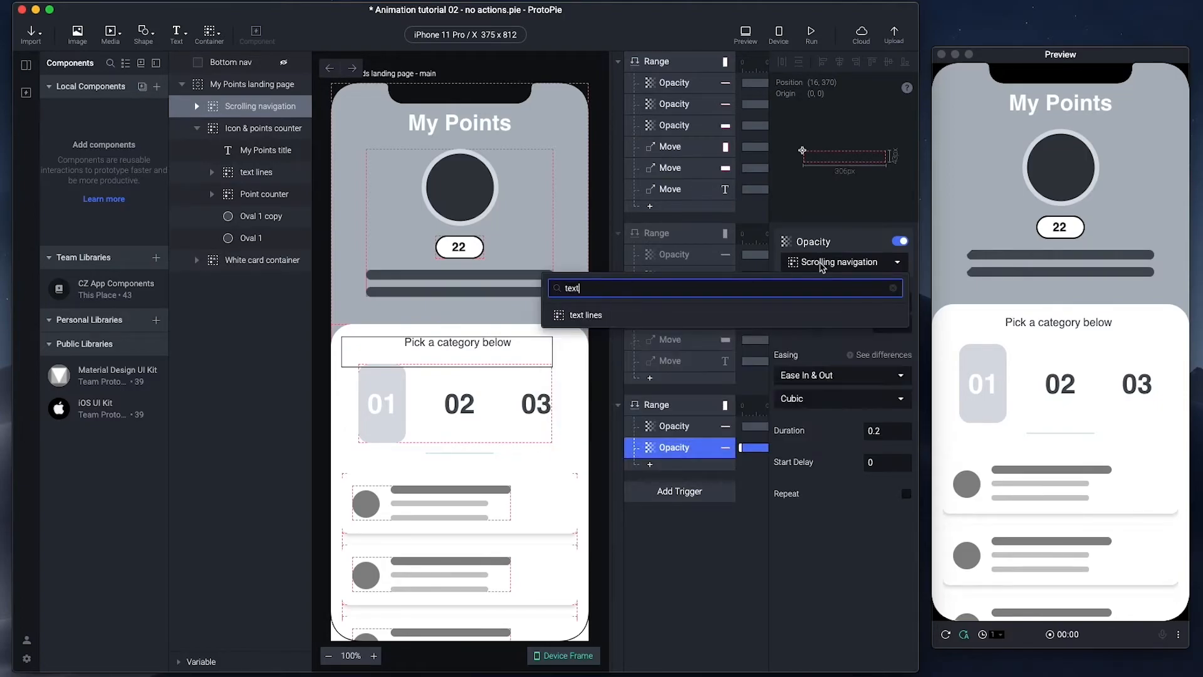
{"action": "left_click", "coordinate": [639, 320]}
{"action": "left_click_drag", "start_coordinate": [819, 326], "coordinate": [870, 327]}
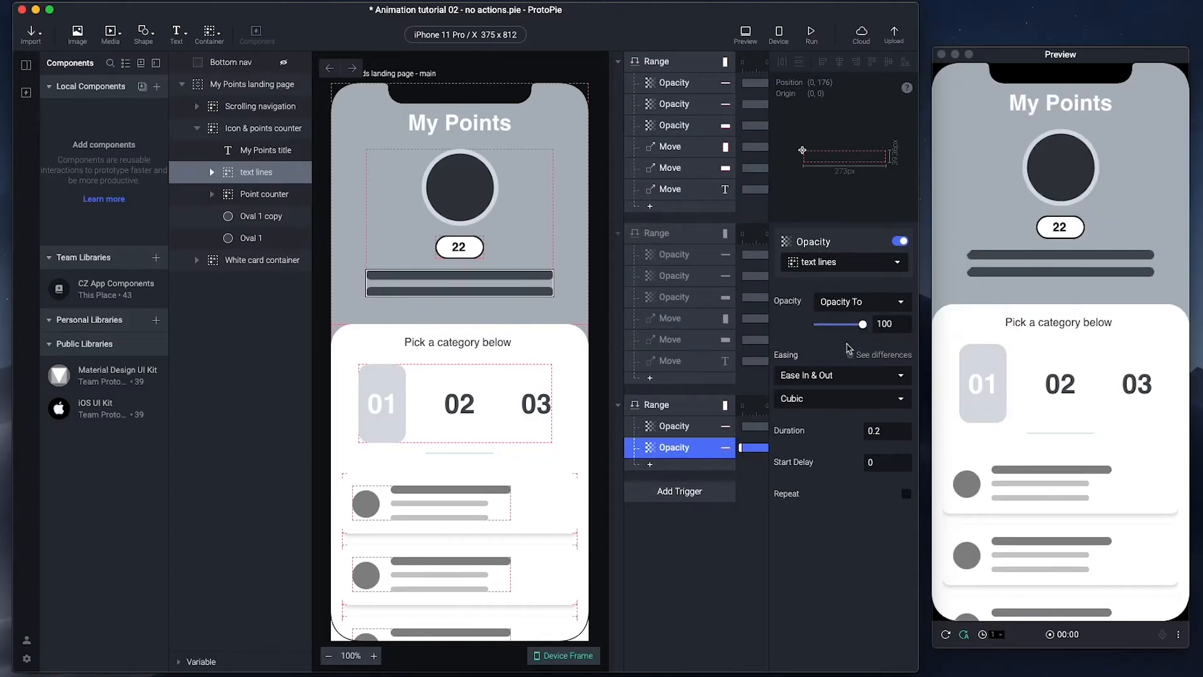
{"action": "key", "text": "super+d"}
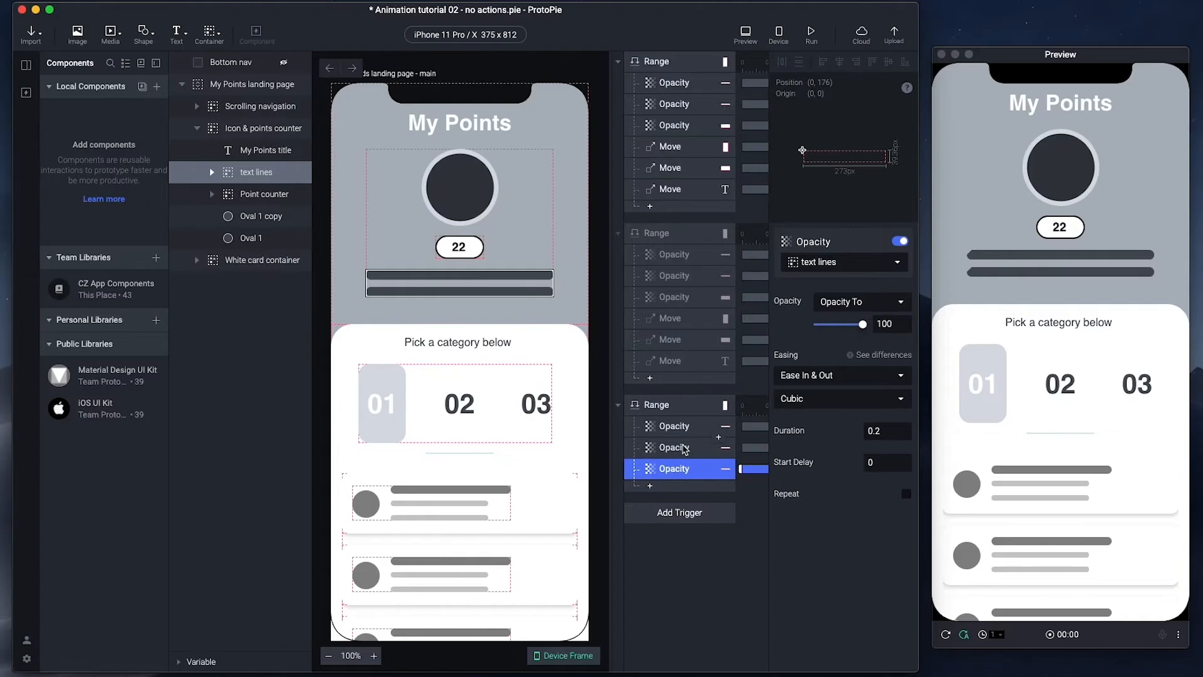
- Retarget the third duplicated Opacity response to the Categories layer at opacity 100
{"action": "left_click", "coordinate": [675, 299]}
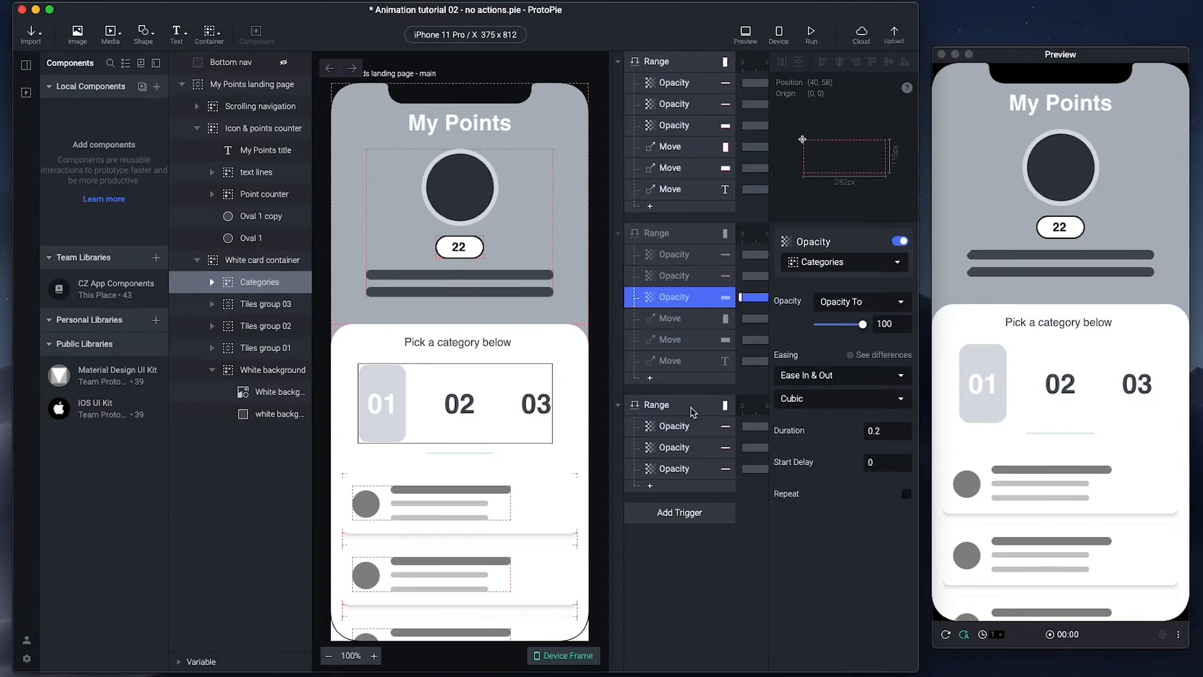
{"action": "left_click", "coordinate": [674, 469]}
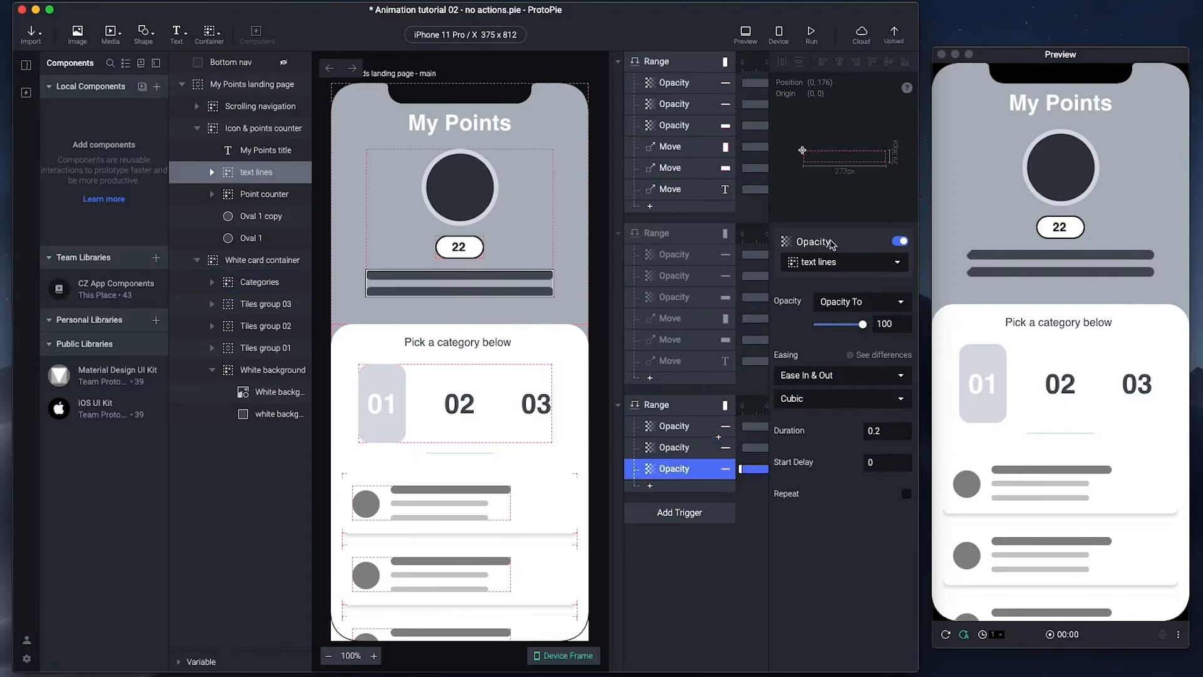
{"action": "left_click", "coordinate": [825, 264]}
{"action": "type", "text": "cat"}
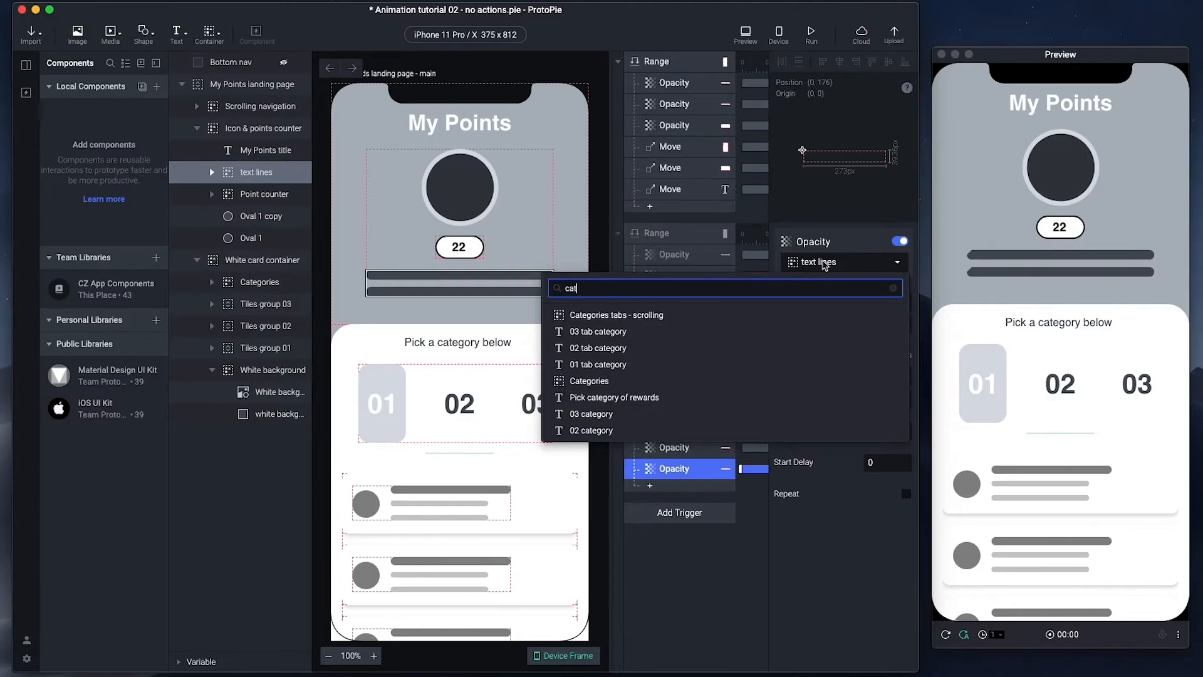
{"action": "left_click", "coordinate": [683, 381]}
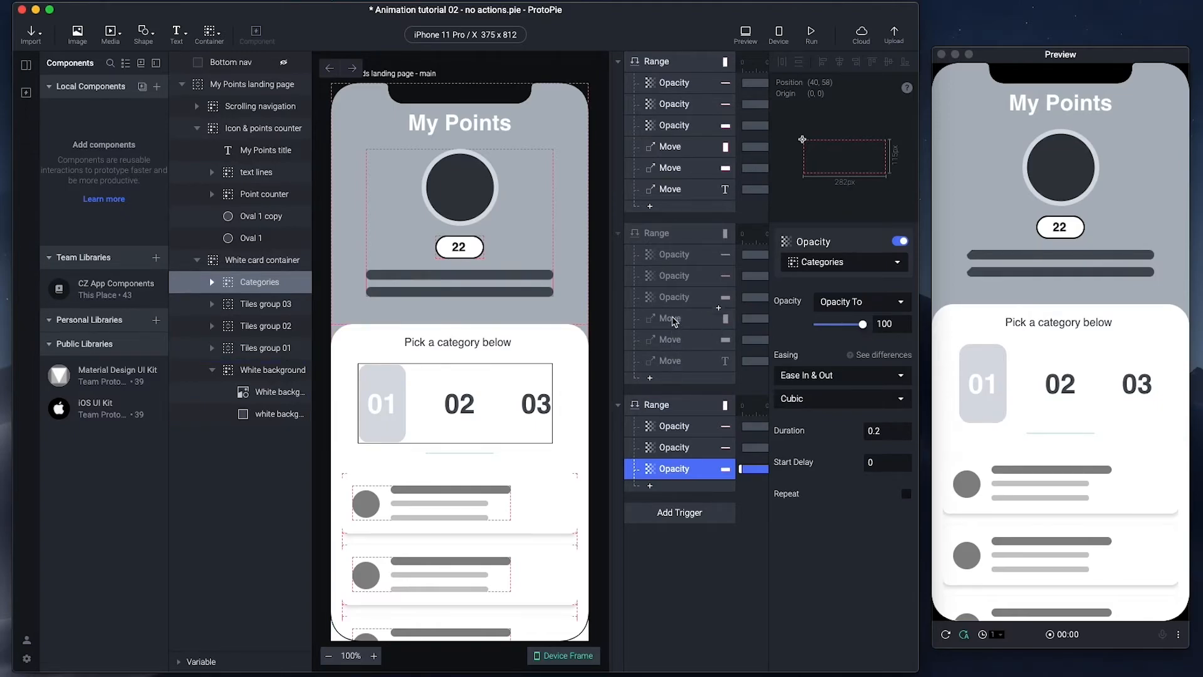
{"action": "left_click", "coordinate": [674, 322]}
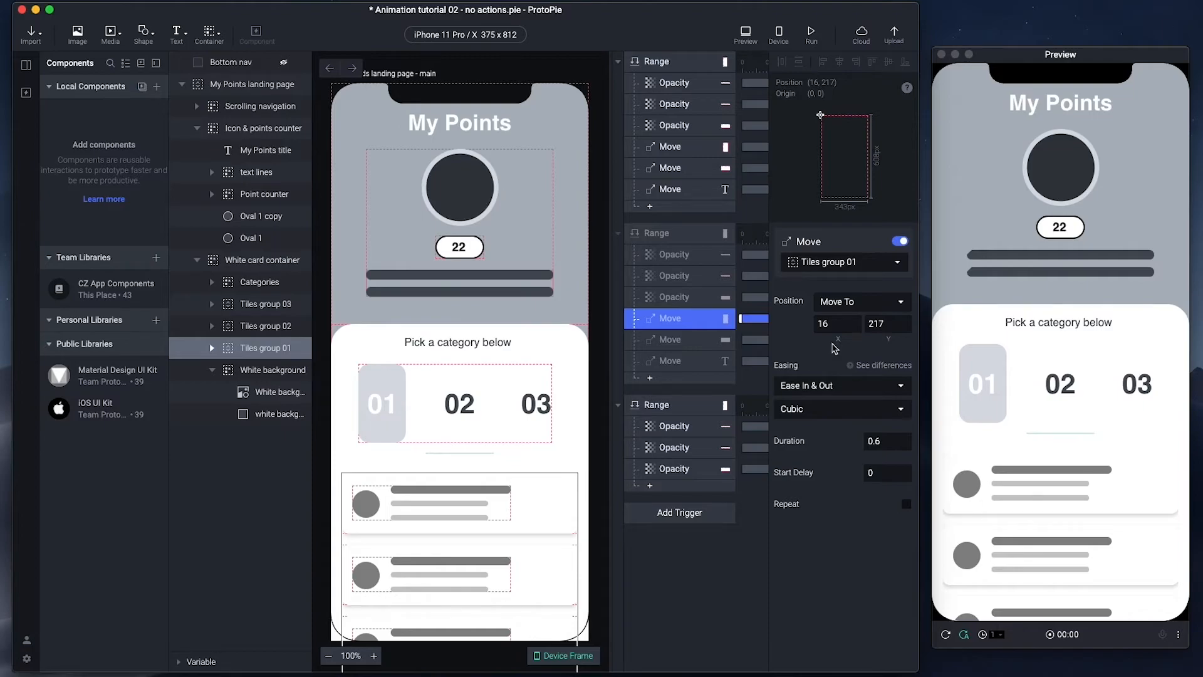
- Add a Move response taking Tiles group 01 to X 16, Y 217
{"action": "left_click", "coordinate": [650, 486]}
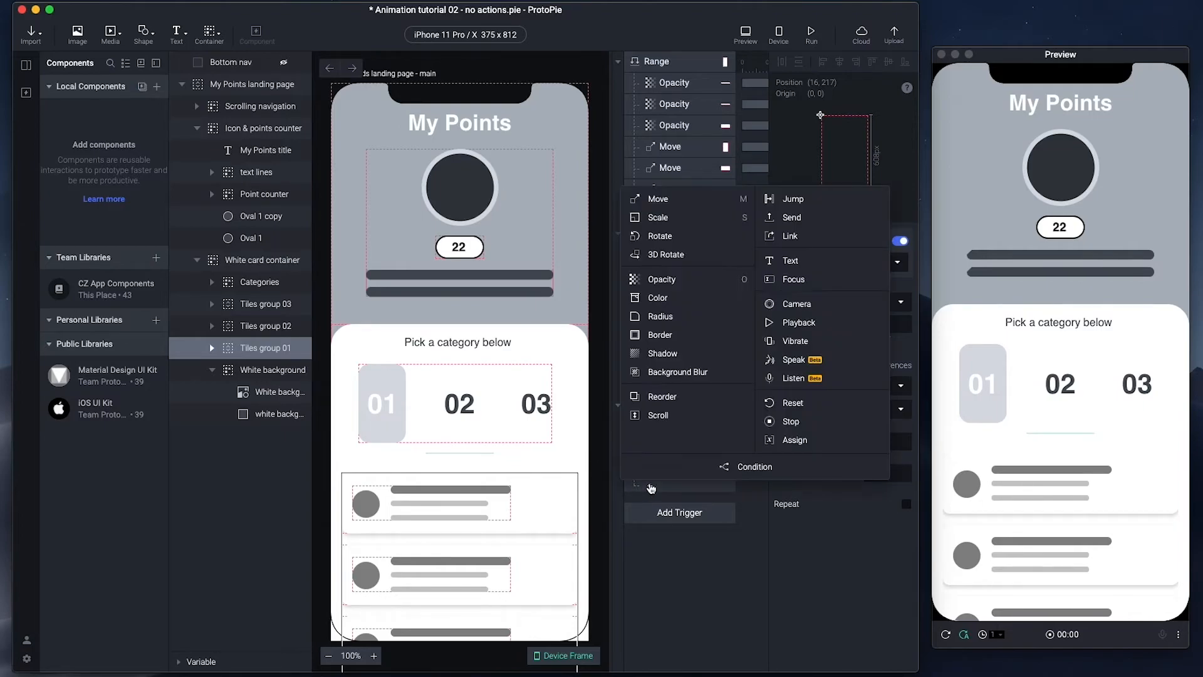
{"action": "left_click", "coordinate": [661, 199]}
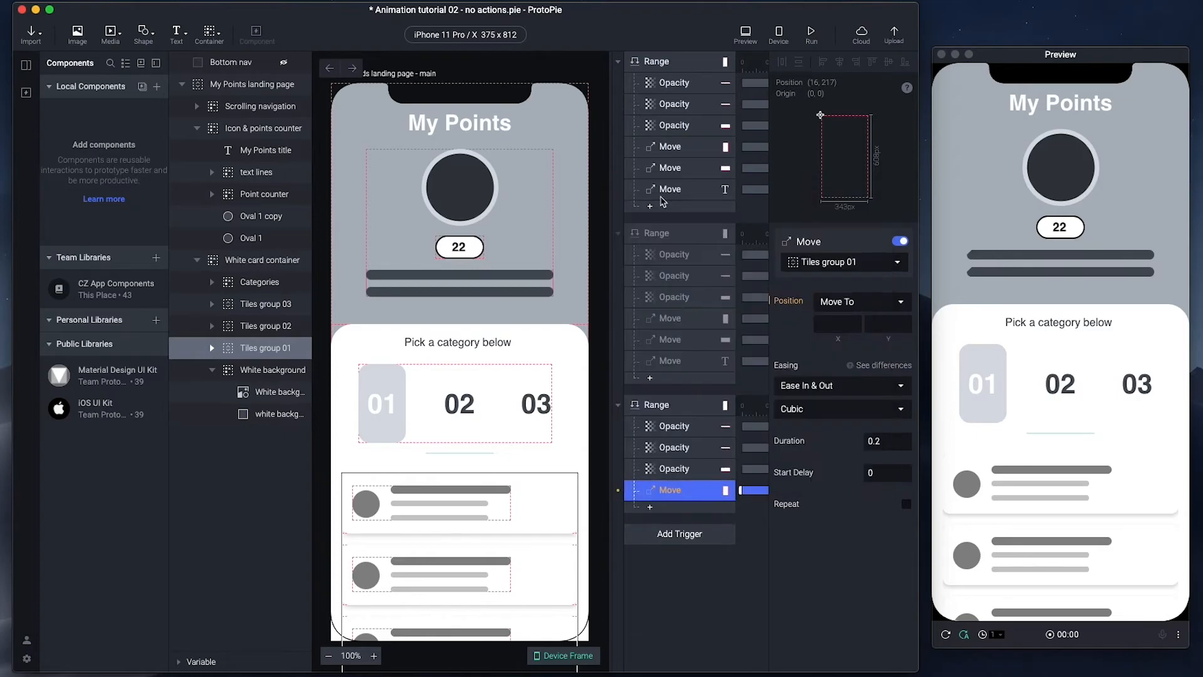
{"action": "left_click", "coordinate": [835, 324]}
{"action": "type", "text": "16"}
{"action": "left_click", "coordinate": [878, 324]}
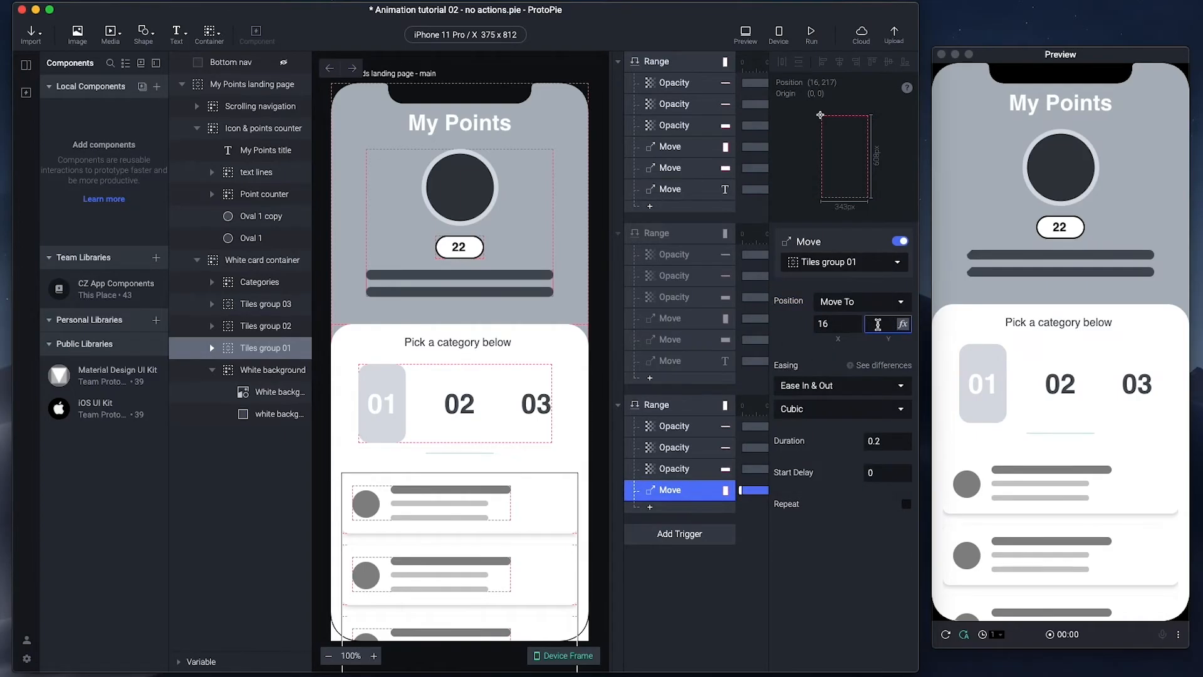
{"action": "type", "text": "217"}
{"action": "left_click", "coordinate": [677, 495]}
- Duplicate that move and retarget it to Point counter at X 101, Y 126
{"action": "key", "text": "super+d"}
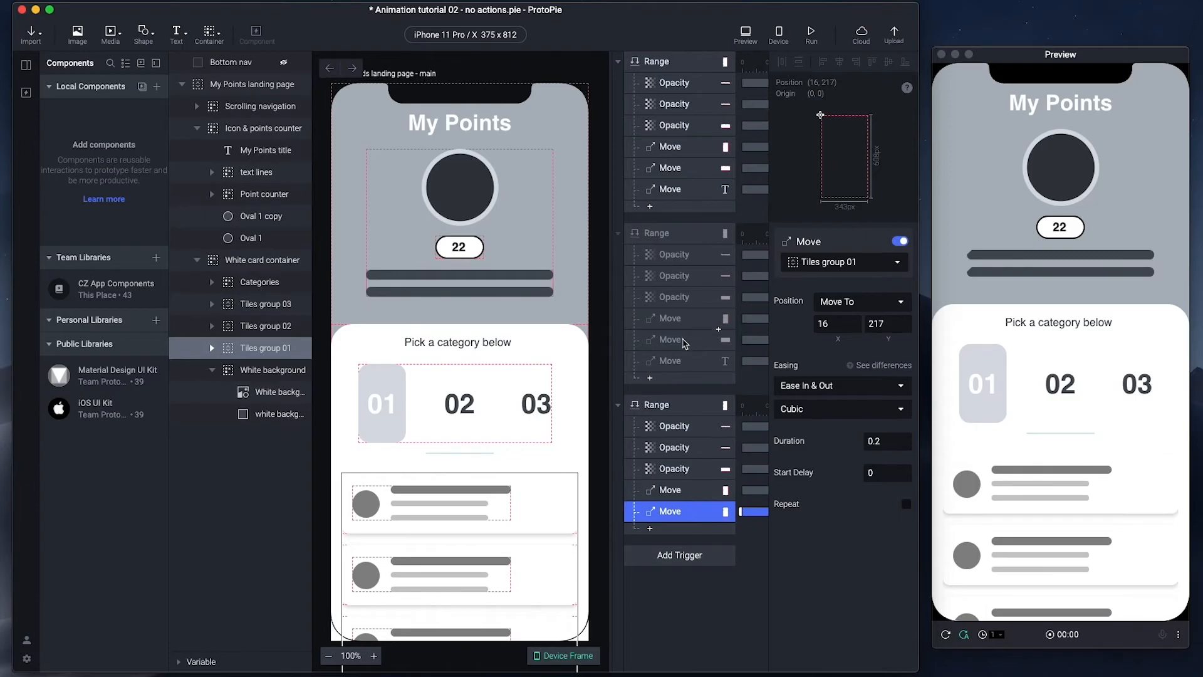
{"action": "left_click", "coordinate": [685, 344]}
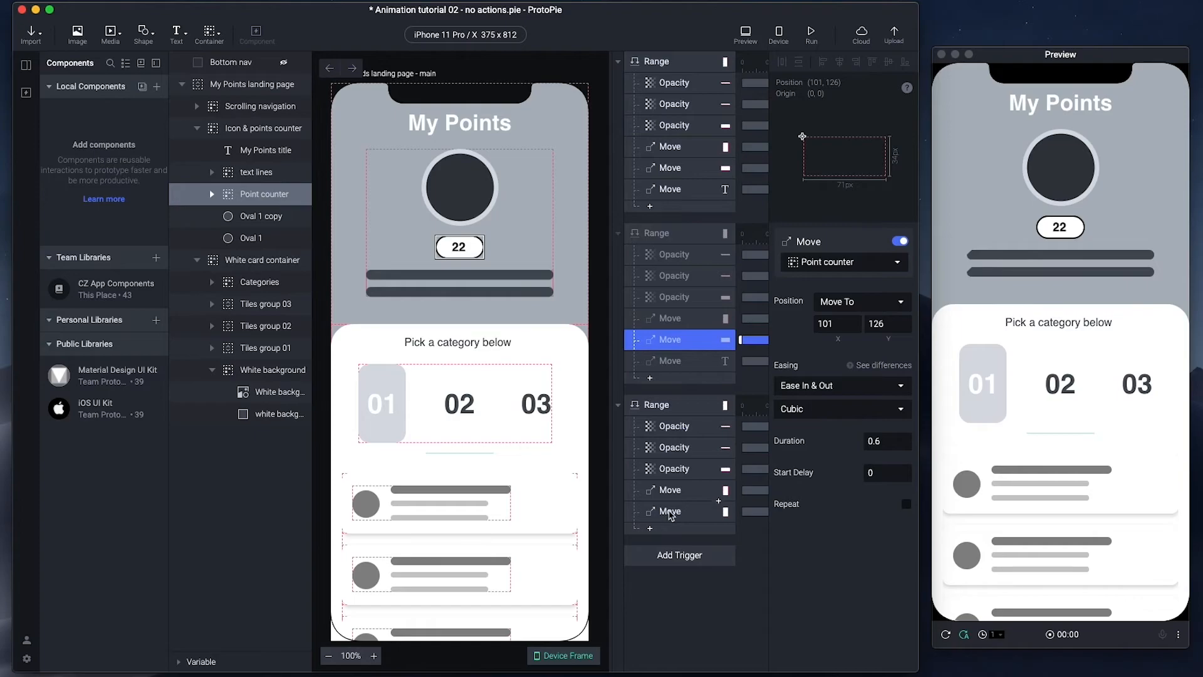
{"action": "left_click", "coordinate": [668, 511]}
{"action": "left_click", "coordinate": [834, 263]}
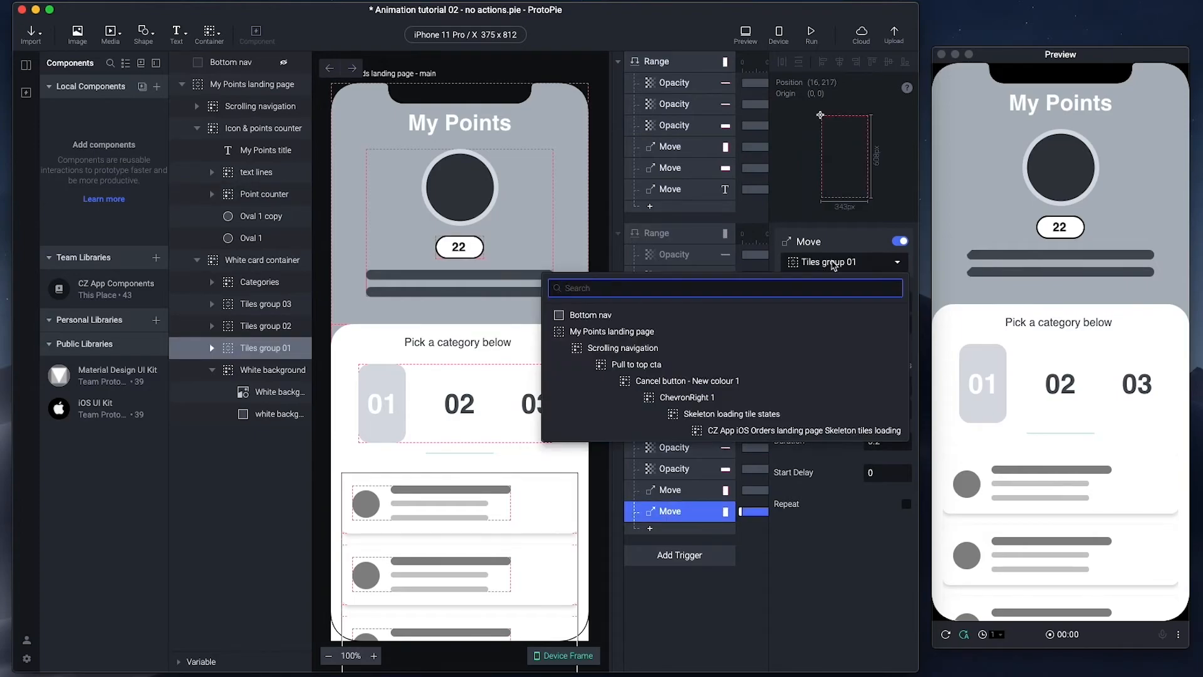
{"action": "type", "text": "point"}
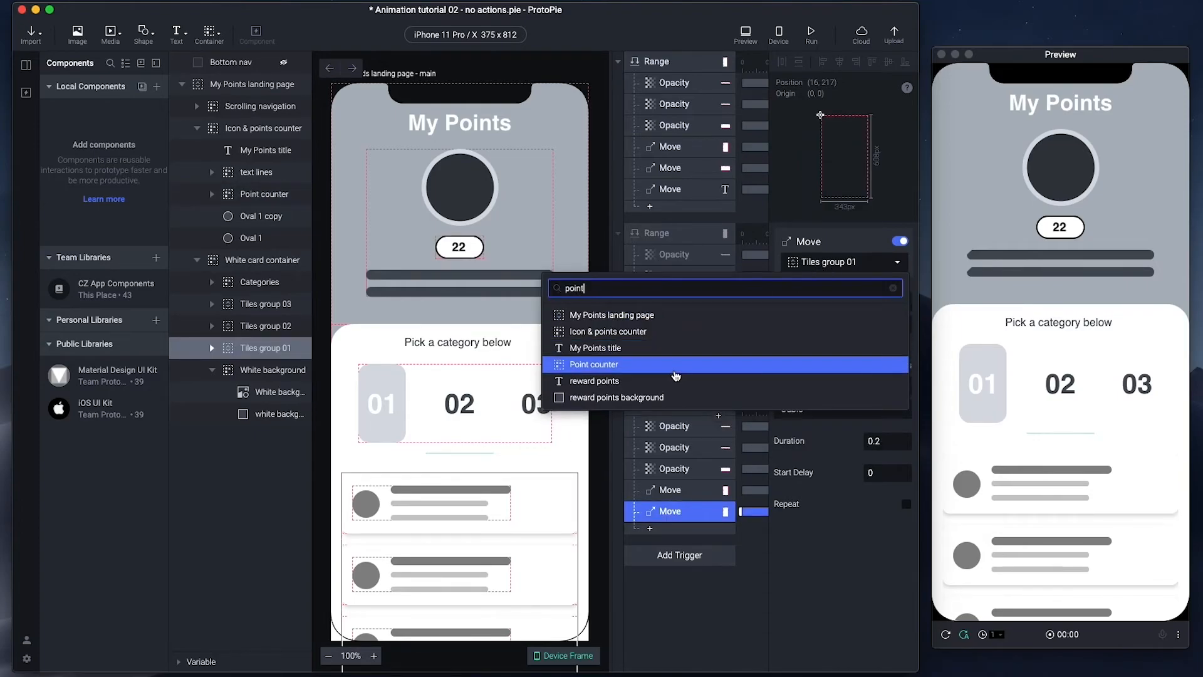
{"action": "left_click", "coordinate": [675, 367]}
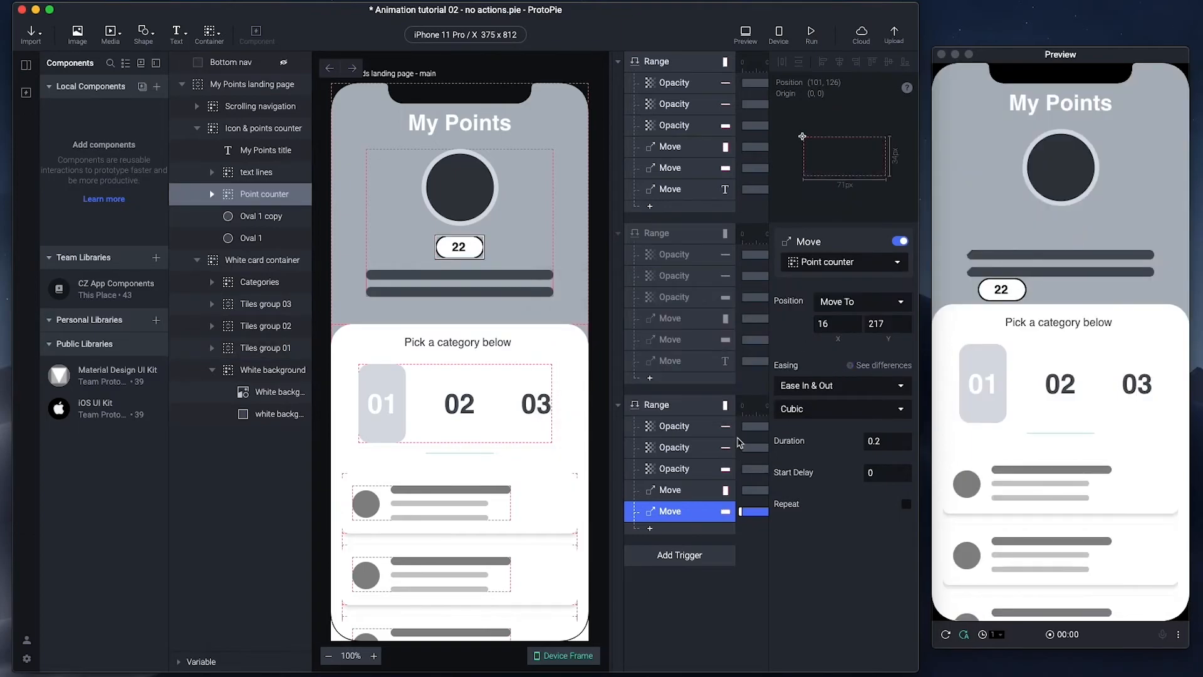
{"action": "left_click_drag", "start_coordinate": [829, 327], "coordinate": [764, 325]}
{"action": "type", "text": "101"}
{"action": "key", "text": "Tab"}
{"action": "type", "text": "126"}
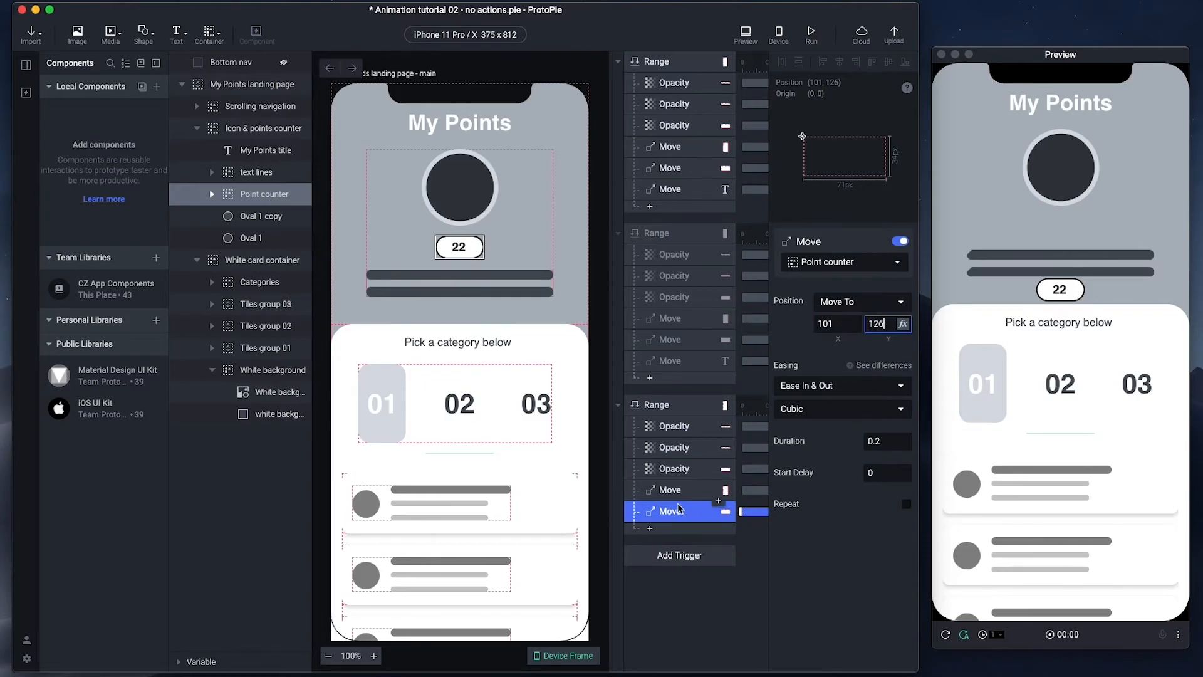
{"action": "left_click", "coordinate": [676, 512]}
- Duplicate the Point counter move and make it take My Points title to X 61, Y -57
{"action": "key", "text": "super+d"}
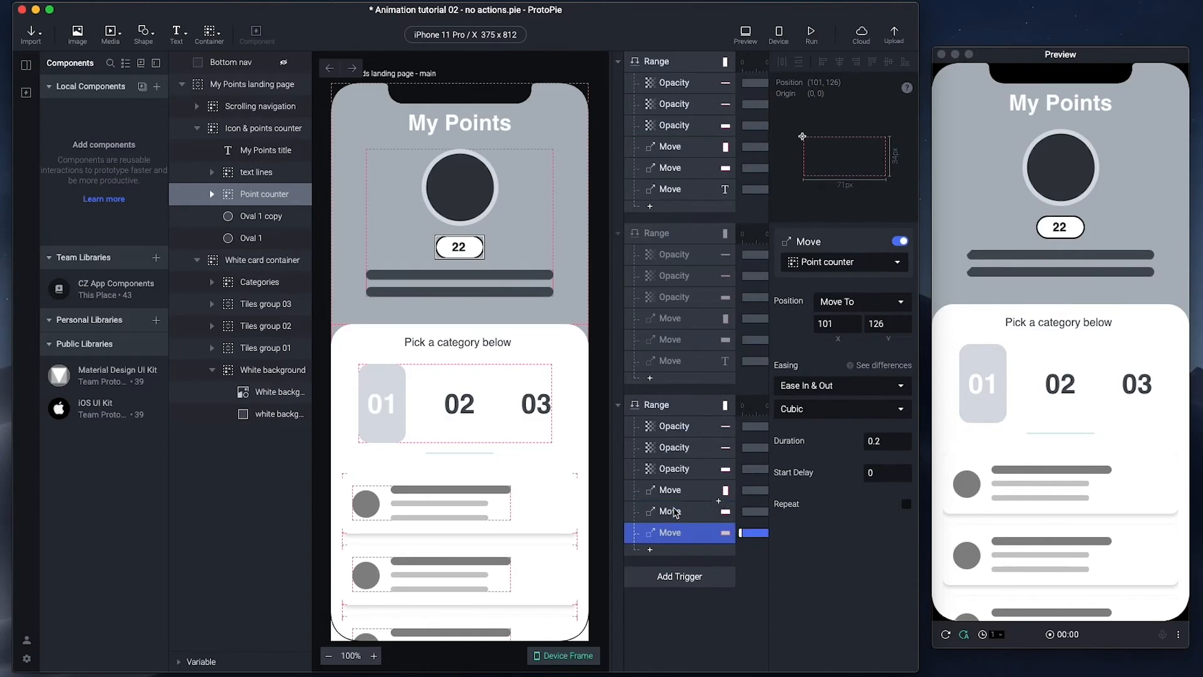
{"action": "left_click", "coordinate": [676, 362]}
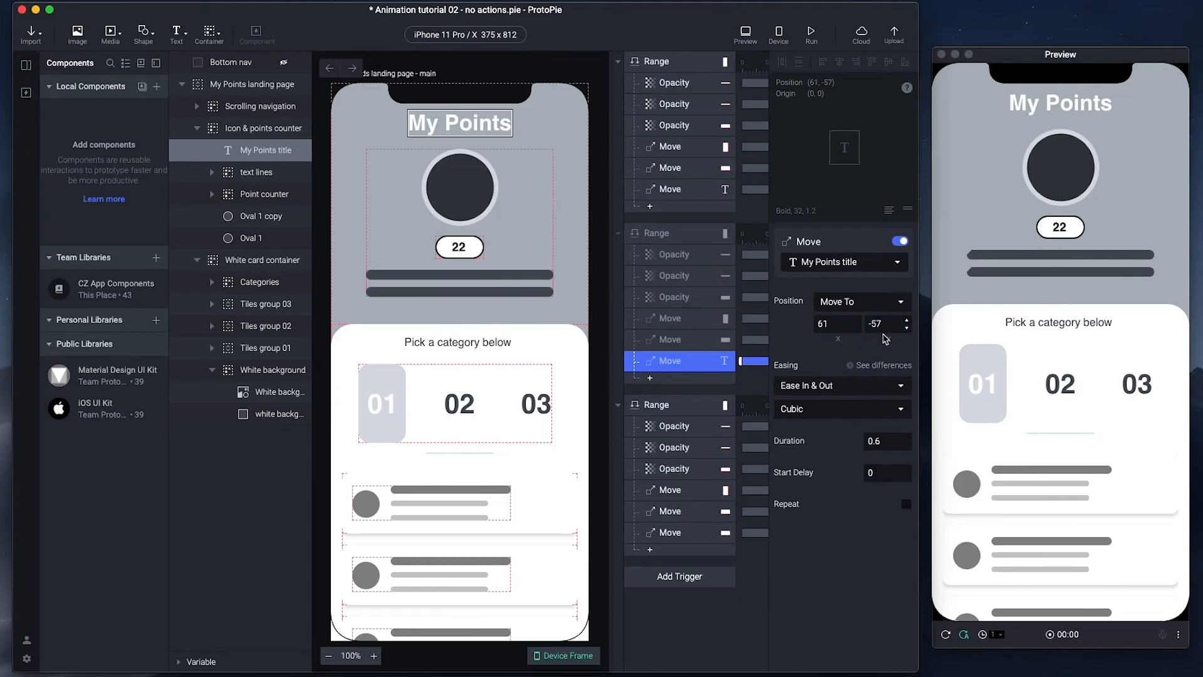
{"action": "left_click", "coordinate": [678, 532]}
{"action": "left_click", "coordinate": [836, 323]}
{"action": "type", "text": "61"}
{"action": "key", "text": "Tab"}
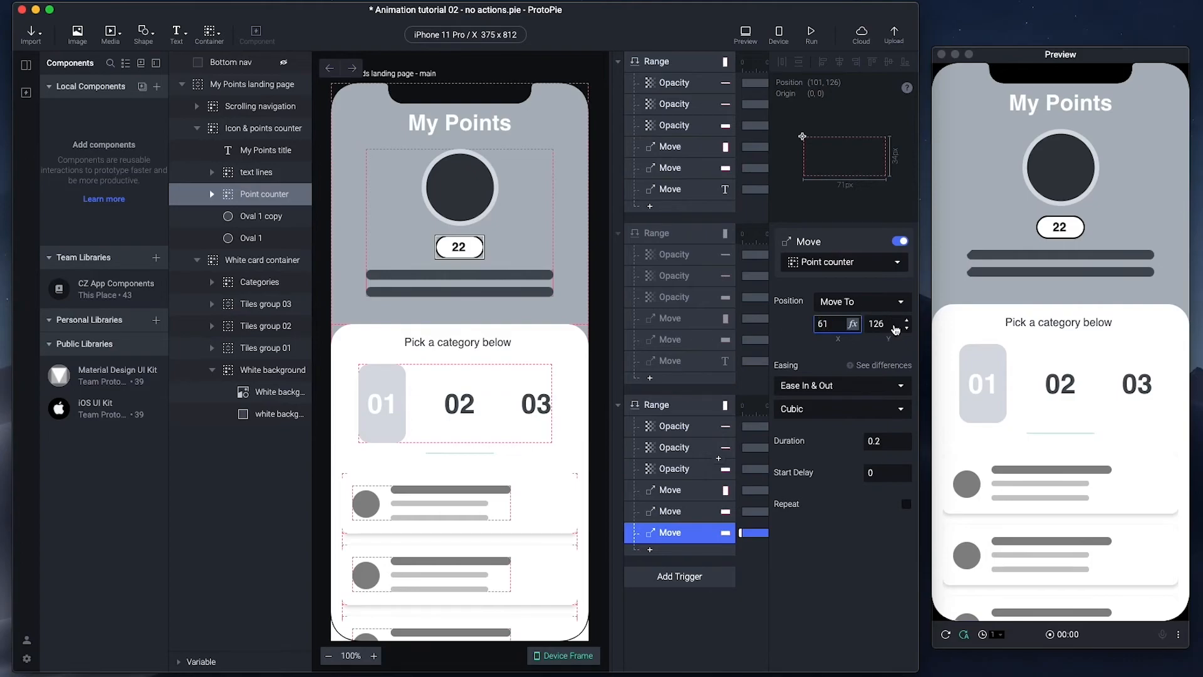
{"action": "type", "text": "-57"}
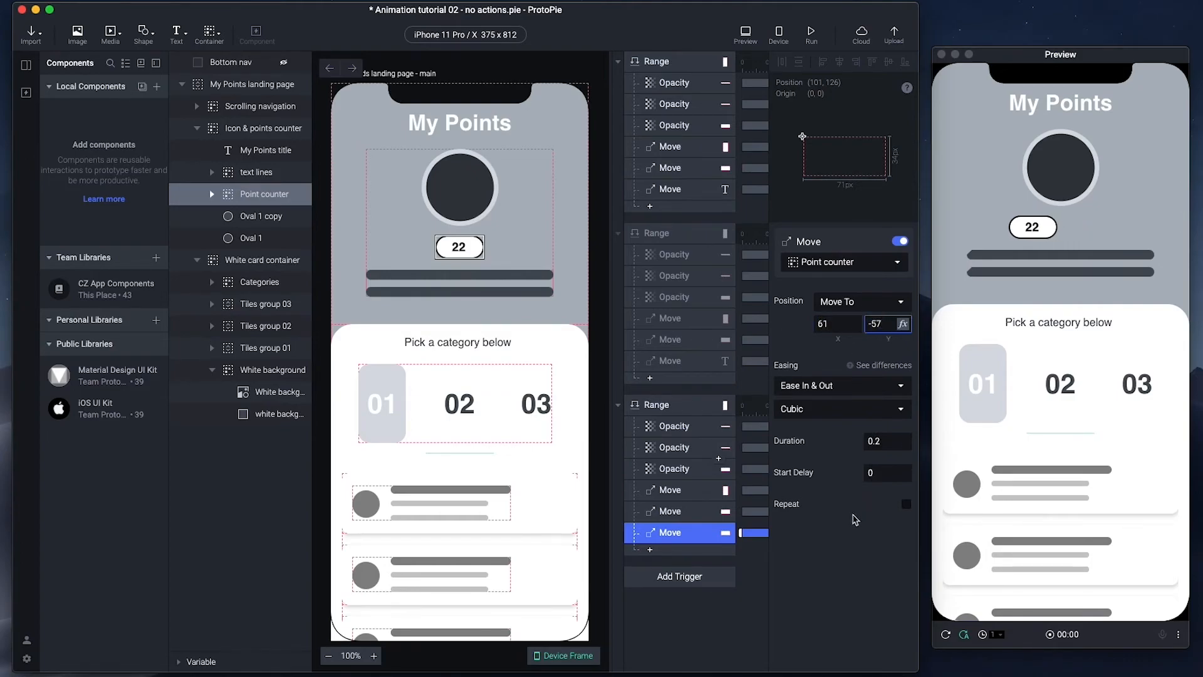
{"action": "left_click", "coordinate": [846, 263]}
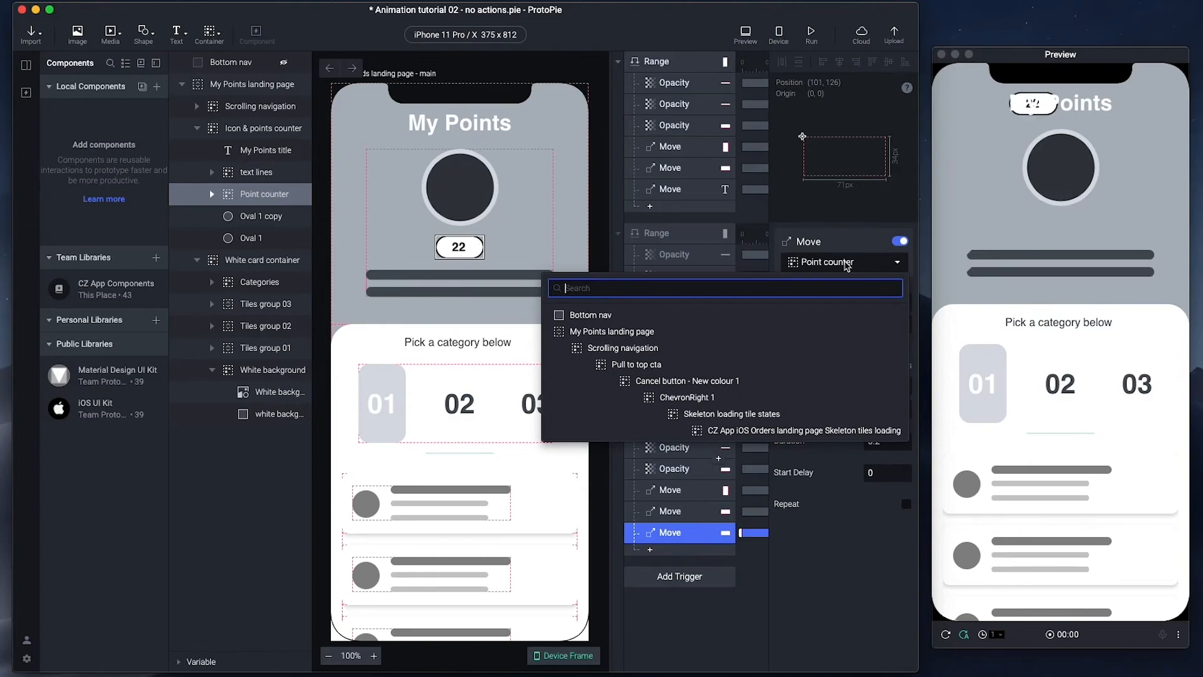
{"action": "type", "text": "points"}
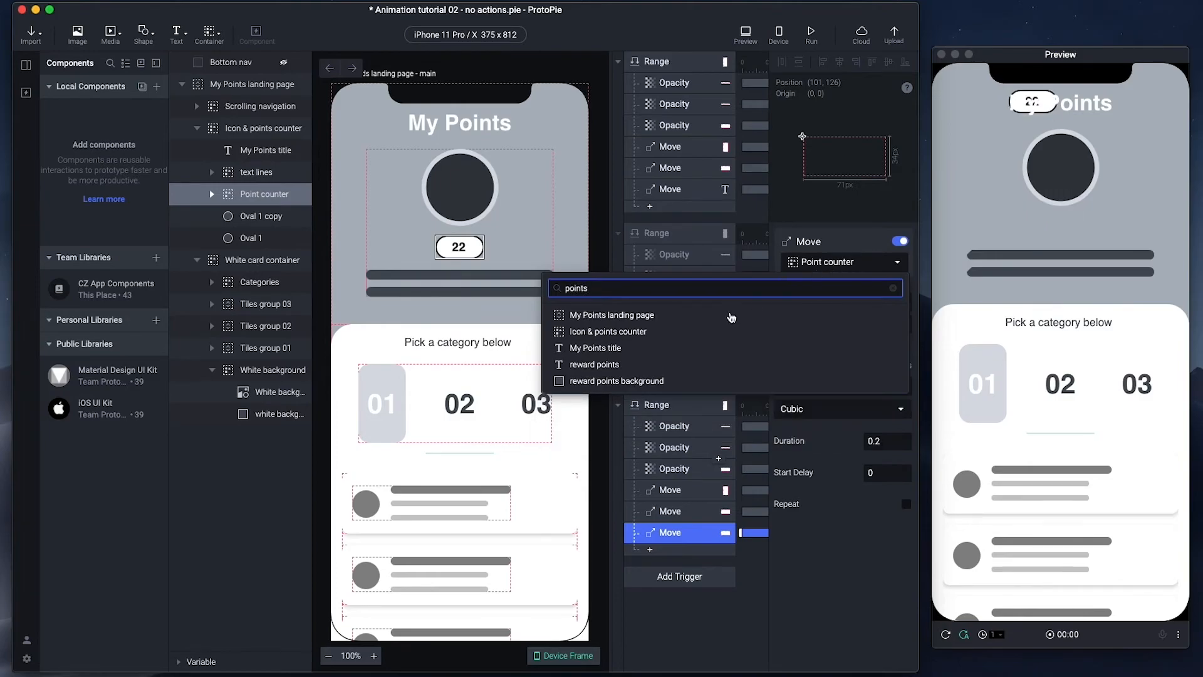
{"action": "left_click", "coordinate": [658, 348]}
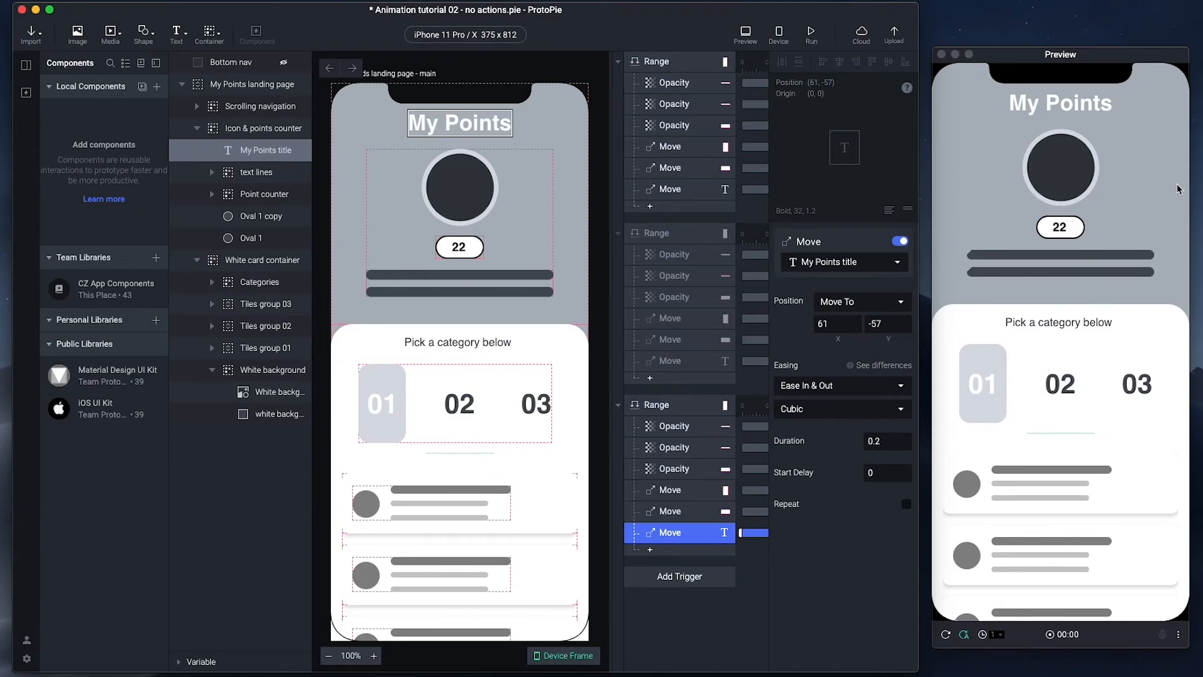
{"action": "scroll", "coordinate": [1177, 189], "scroll_direction": "down", "scroll_amount": 5}
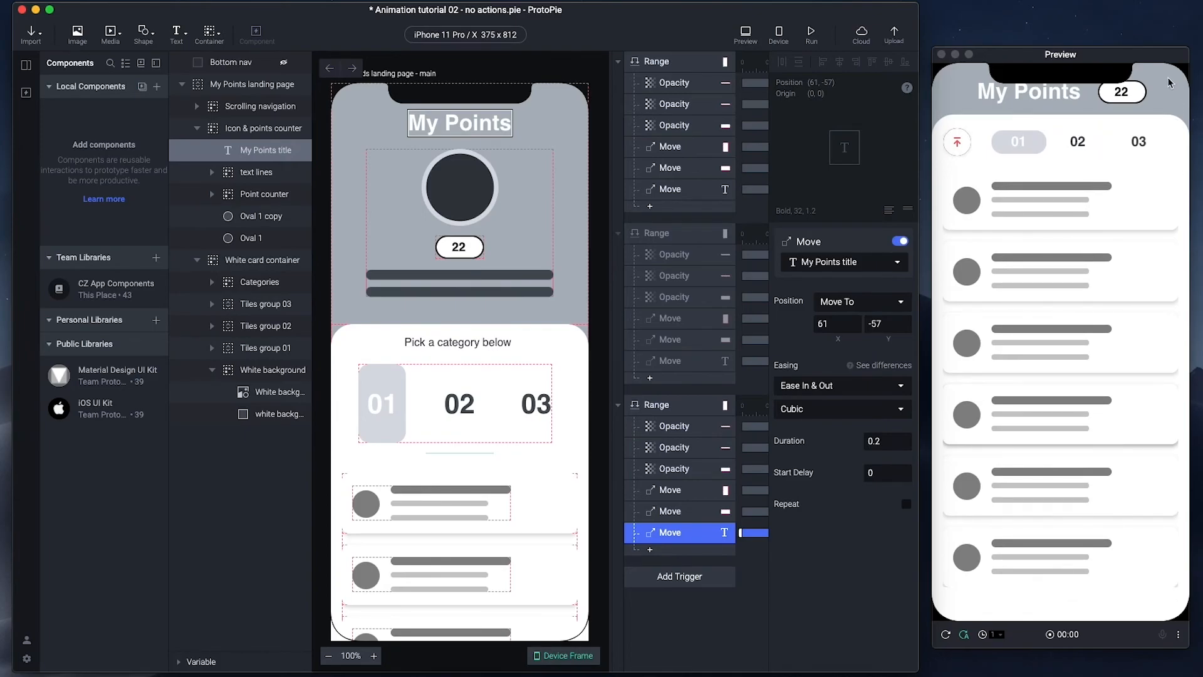
{"action": "scroll", "coordinate": [1170, 83], "scroll_direction": "up", "scroll_amount": 5}
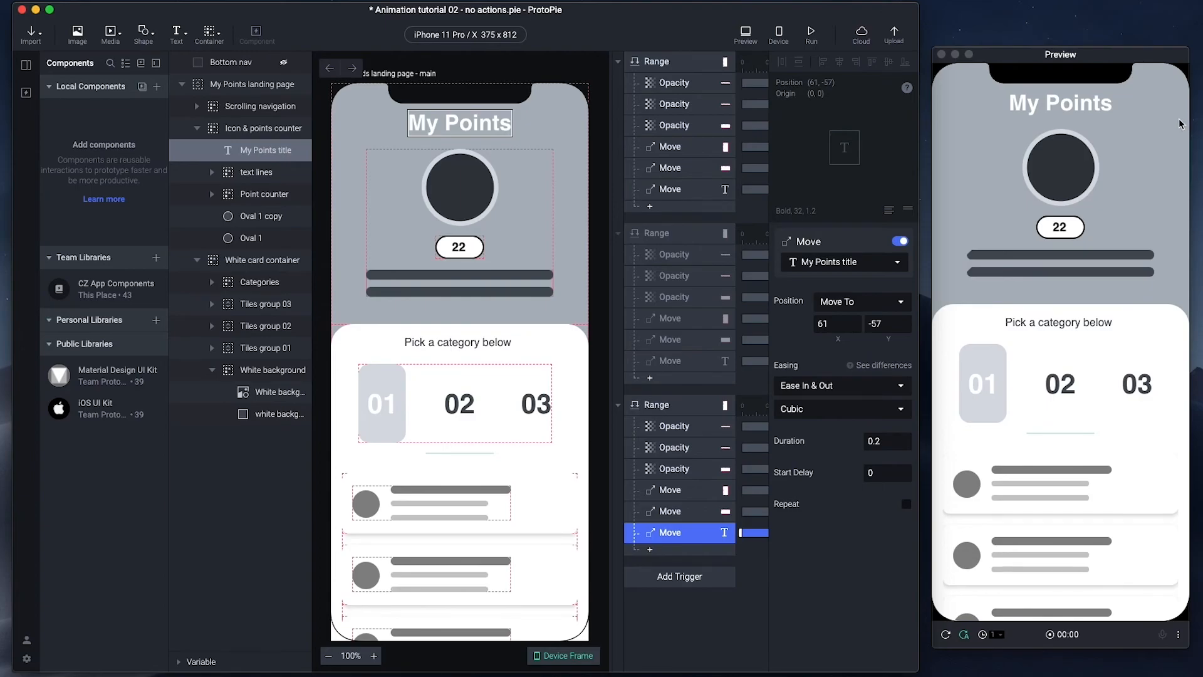
{"action": "scroll", "coordinate": [1181, 124], "scroll_direction": "down", "scroll_amount": 5}
{"action": "scroll", "coordinate": [1180, 124], "scroll_direction": "down", "scroll_amount": 3}
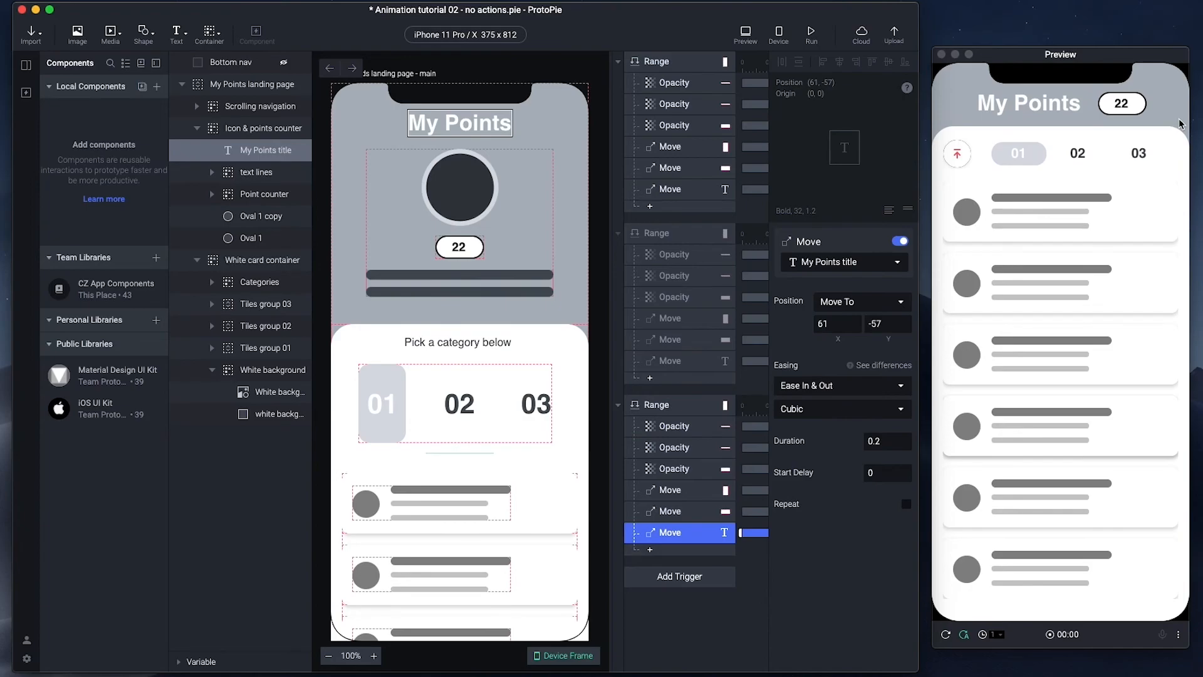
{"action": "scroll", "coordinate": [1160, 77], "scroll_direction": "up", "scroll_amount": 8}
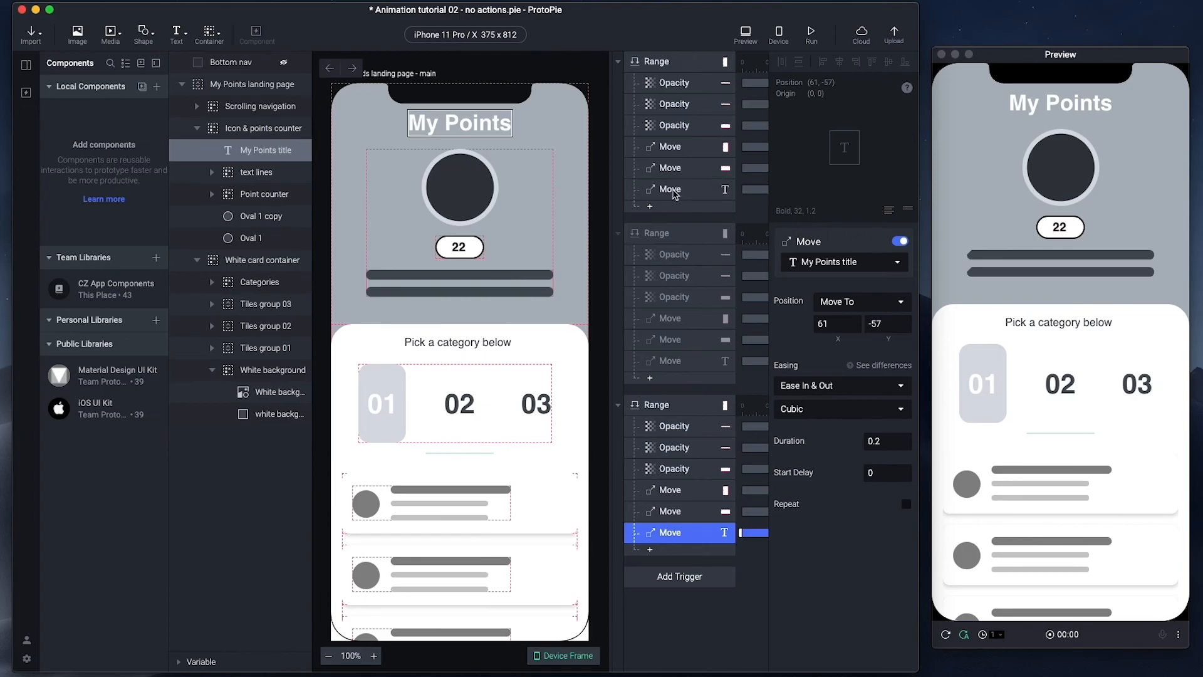
- Edit the Tiles group 01 move's duration and set the My Points title move to 0.6 seconds
{"action": "left_click", "coordinate": [666, 147]}
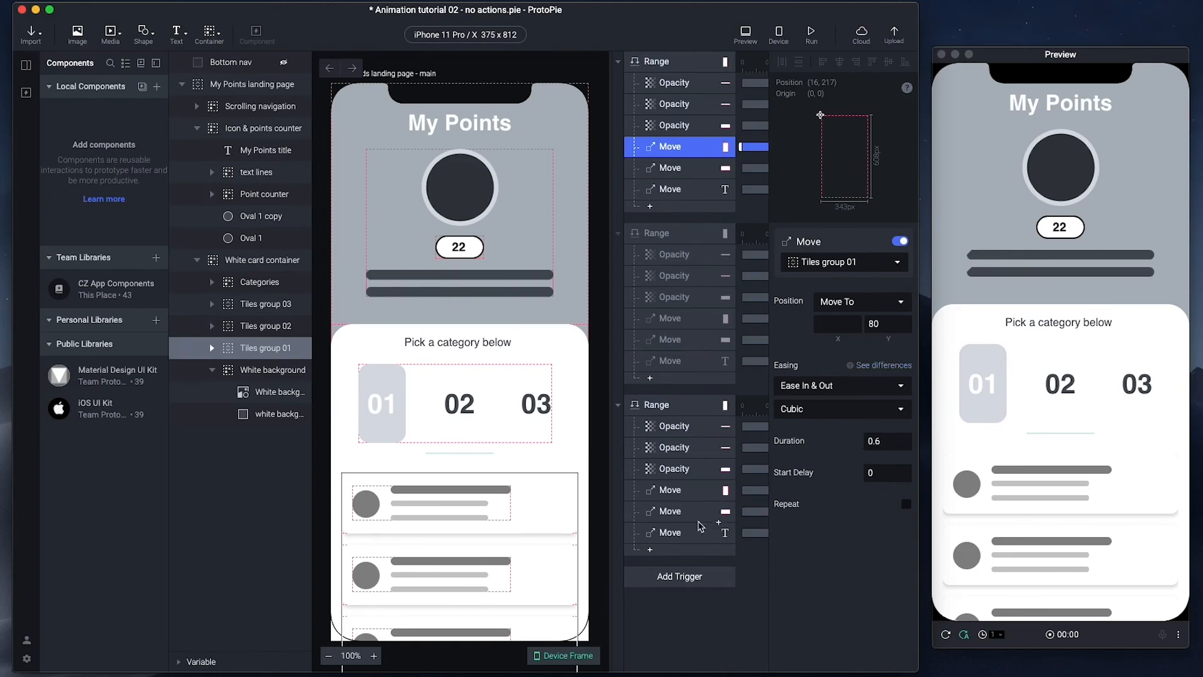
{"action": "left_click", "coordinate": [679, 496]}
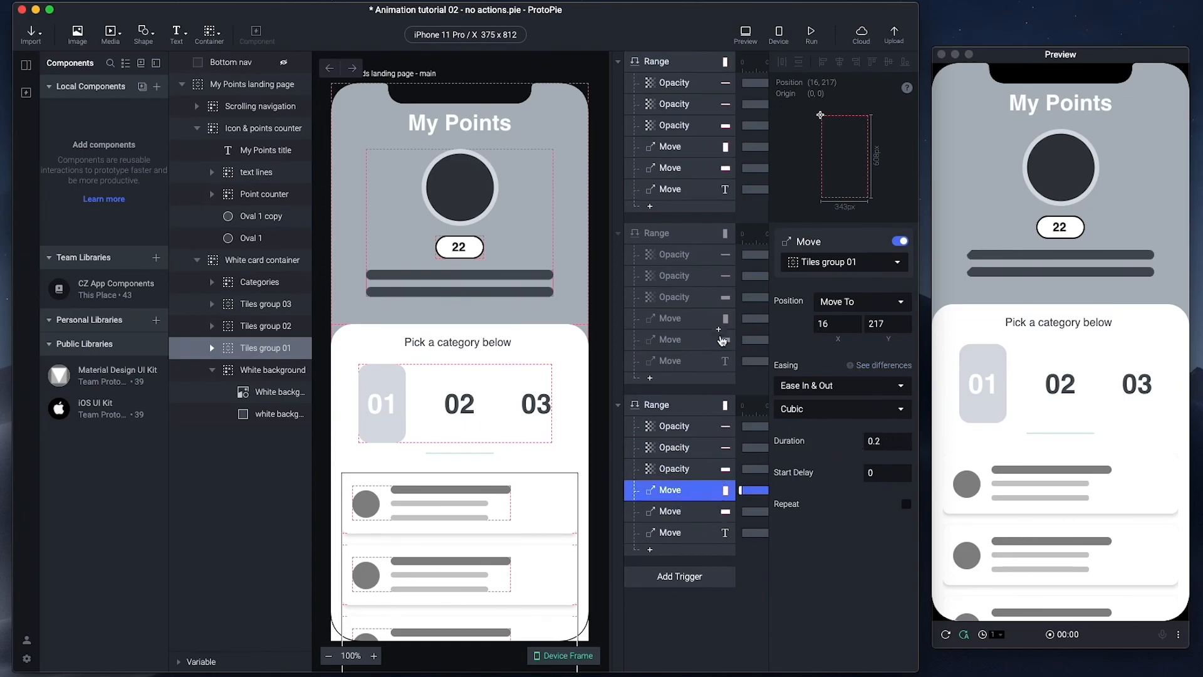
{"action": "left_click", "coordinate": [890, 442]}
{"action": "type", "text": "2"}
{"action": "left_click", "coordinate": [679, 515]}
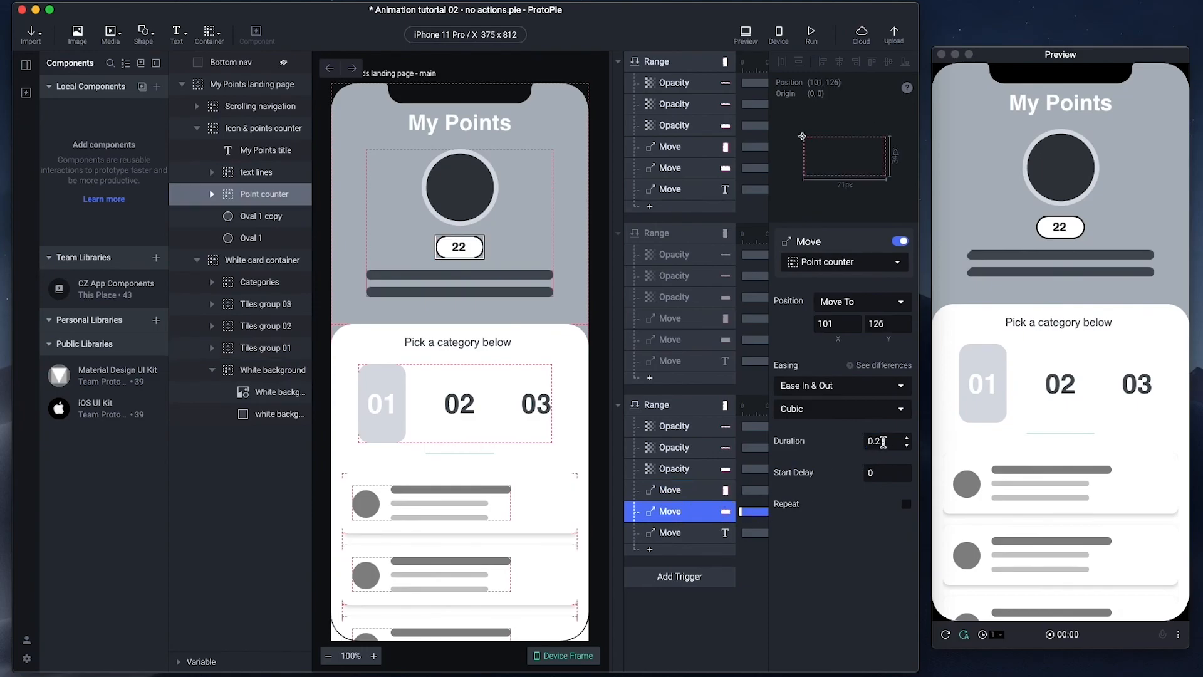
{"action": "left_click", "coordinate": [685, 537]}
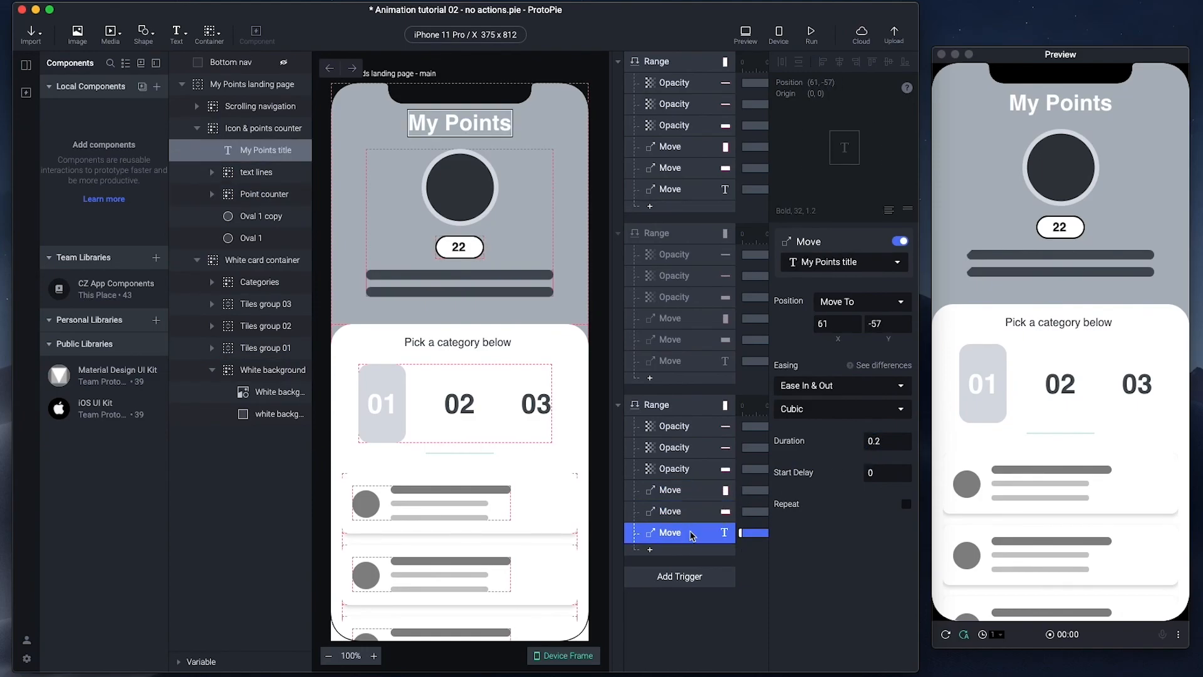
{"action": "left_click", "coordinate": [885, 444]}
{"action": "key", "text": "BackSpace"}
{"action": "type", "text": "6"}
- Scroll the preview down and back up to watch the header collapse into the compact bar
{"action": "left_click", "coordinate": [946, 635]}
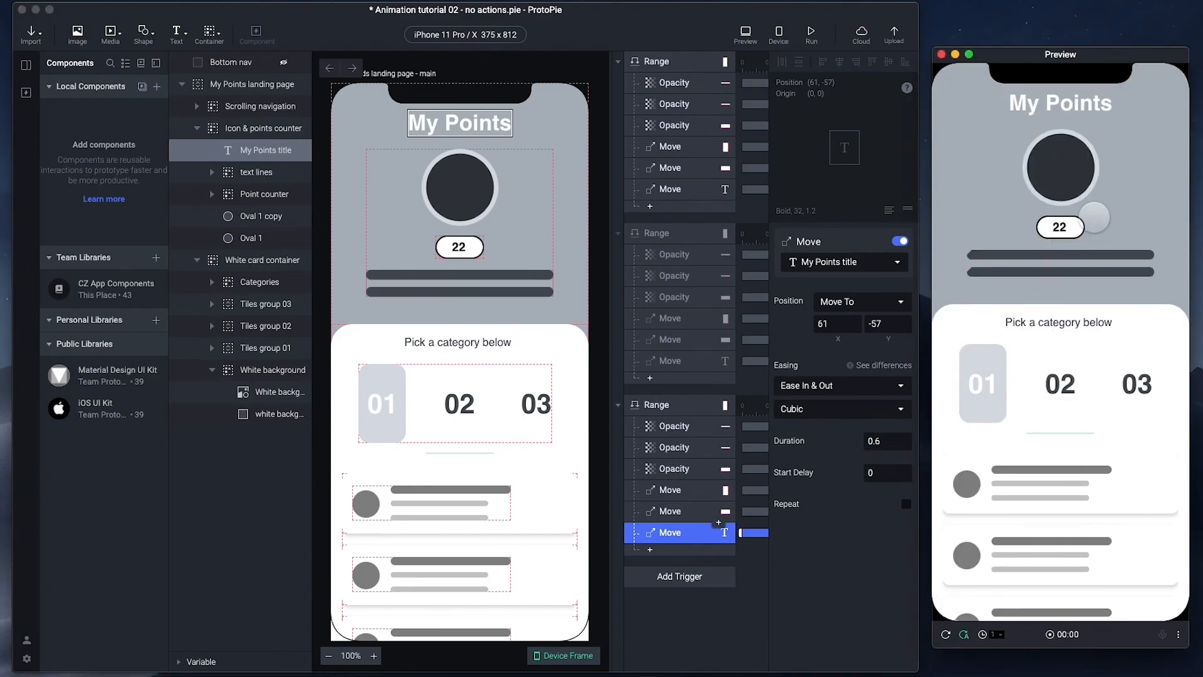
{"action": "scroll", "coordinate": [1175, 169], "scroll_direction": "down", "scroll_amount": 5}
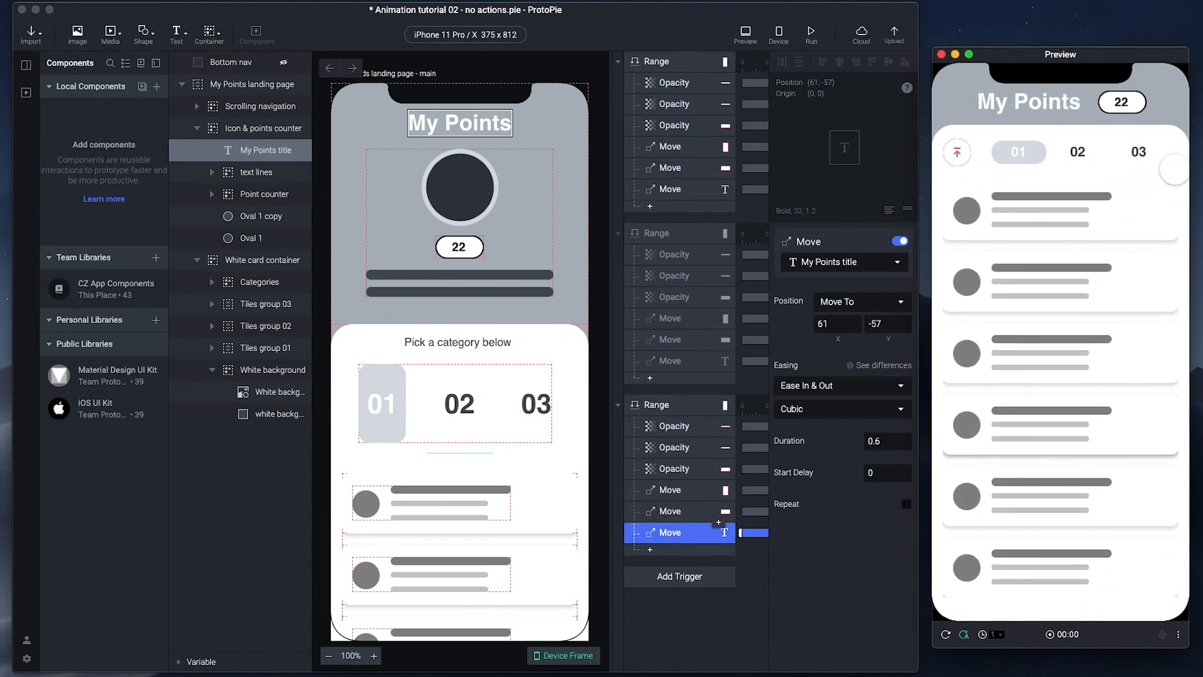
{"action": "scroll", "coordinate": [1164, 80], "scroll_direction": "up", "scroll_amount": 5}
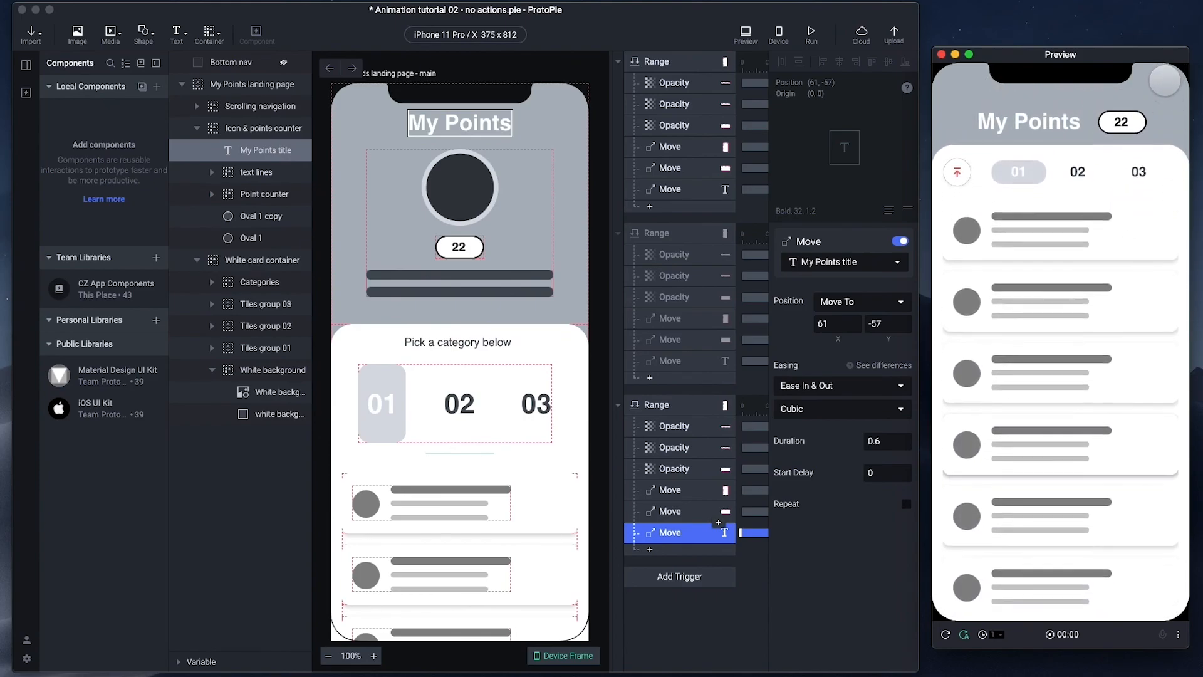